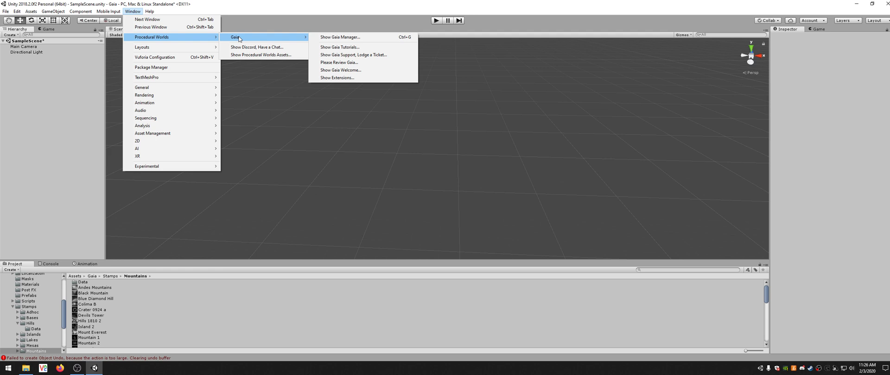
- Open the Gaia Manager and create the 4096-metre terrain together with its stamper
click(333, 37)
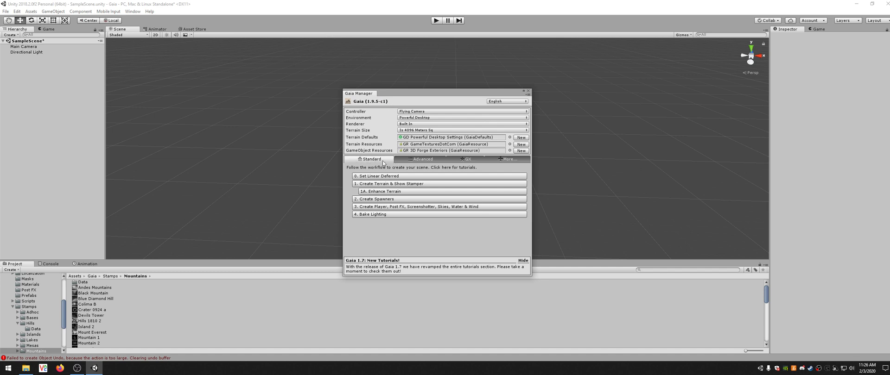
click(391, 185)
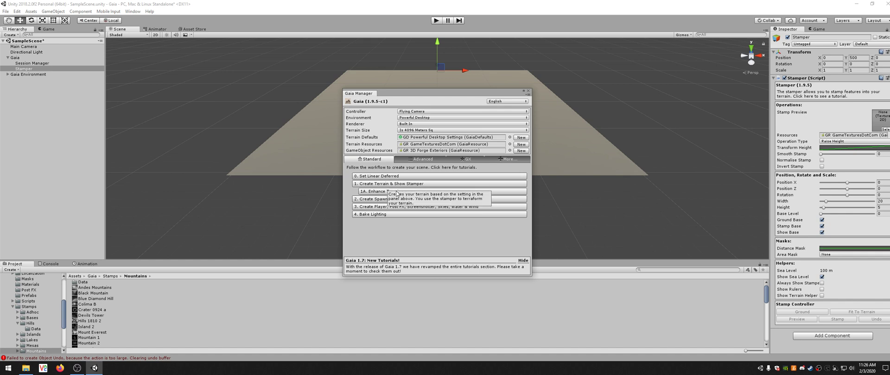
- Apply the Quantize Curves Filter with 15 terraces to the terrain, and close the Terrain Utilities and Gaia Manager windows
click(388, 192)
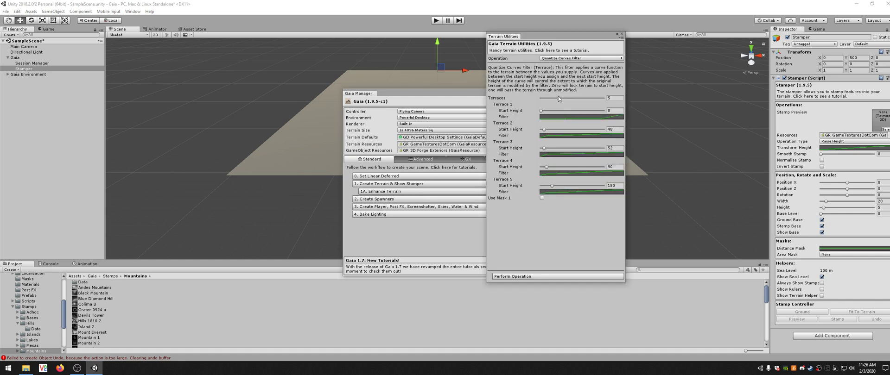
drag(558, 95, 611, 94)
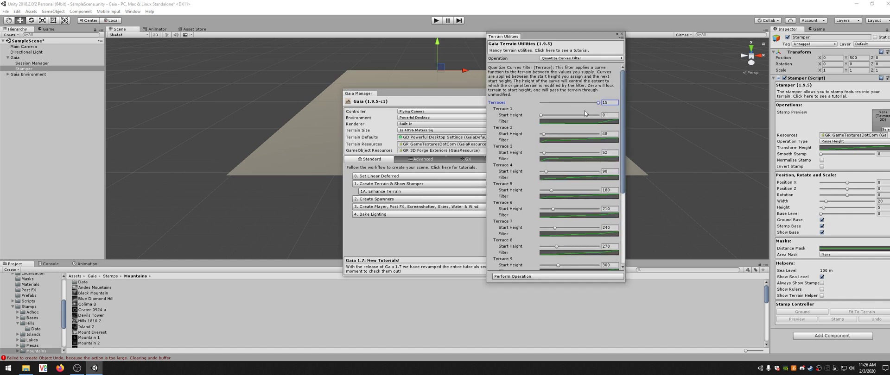
click(537, 276)
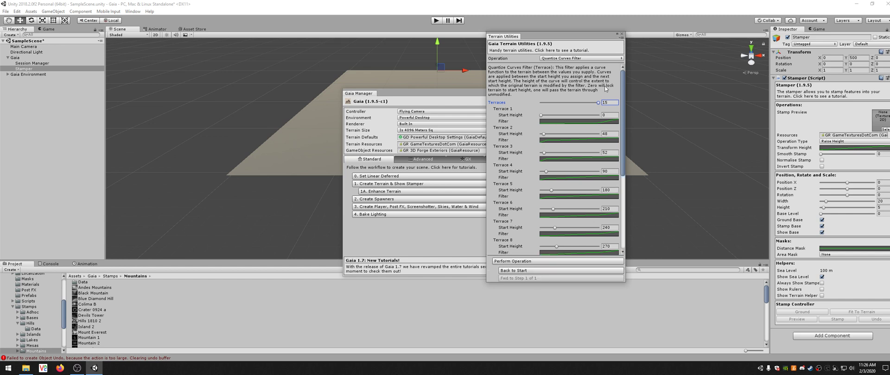
click(621, 34)
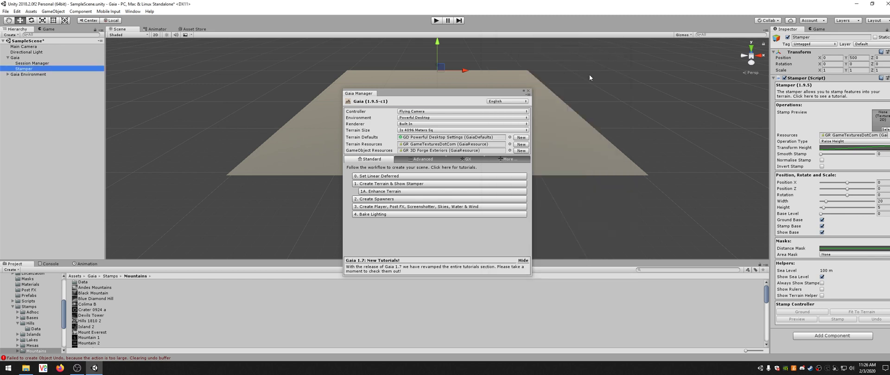
click(528, 92)
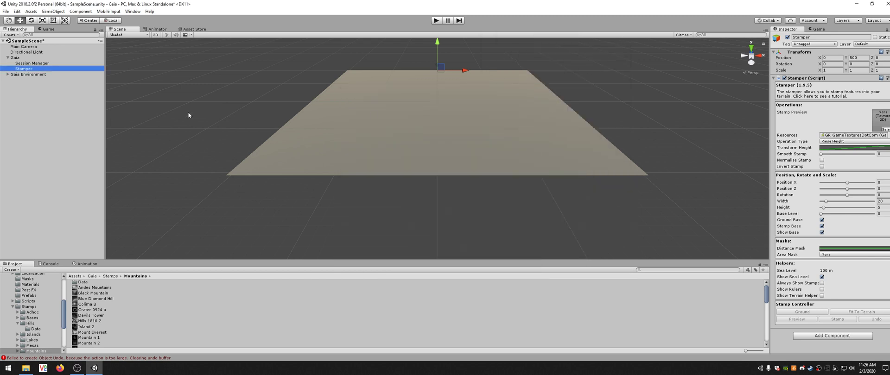
- Enable the Session Manager's Random Terrain Generator and add stamps with grid 5, width scale 64.6, height scale 67.7, mountain chance 0.668 and river chance 0.508
click(33, 64)
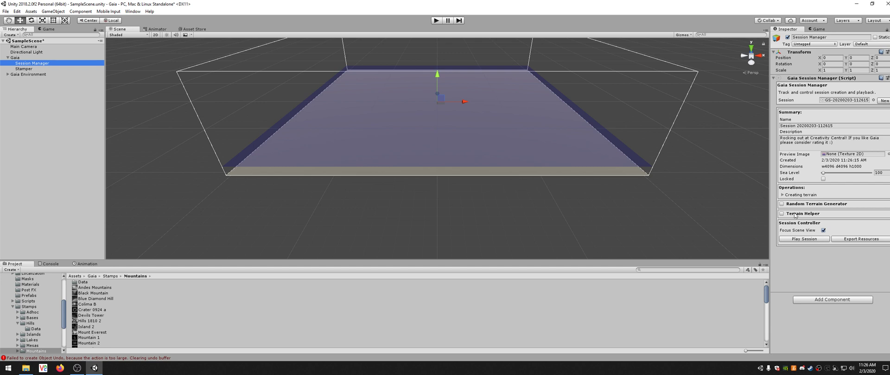
click(781, 203)
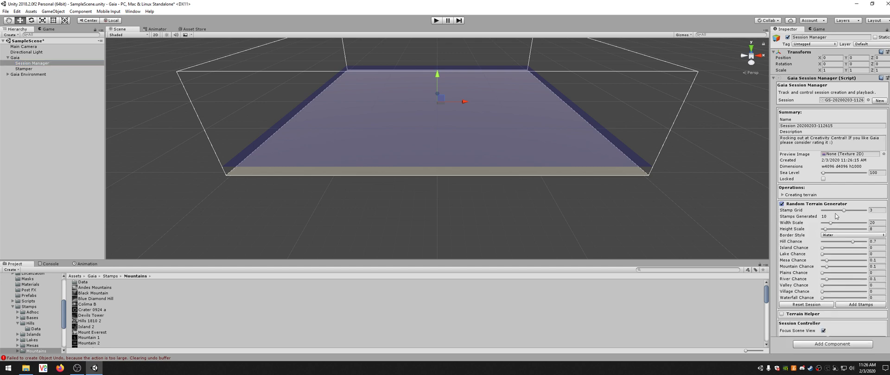
drag(843, 211, 885, 213)
drag(865, 211, 846, 214)
text(5)
drag(826, 267, 846, 282)
drag(830, 224, 851, 232)
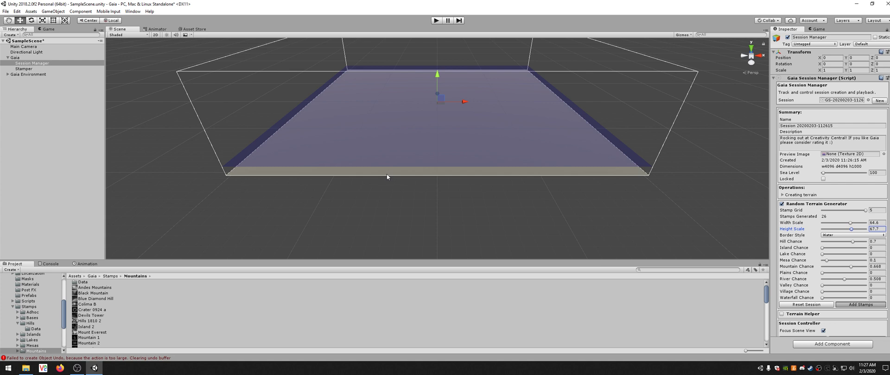
- Select the Stamper, raise it to about Y 1622 and set its stamp height to 21.4
click(8, 75)
click(33, 80)
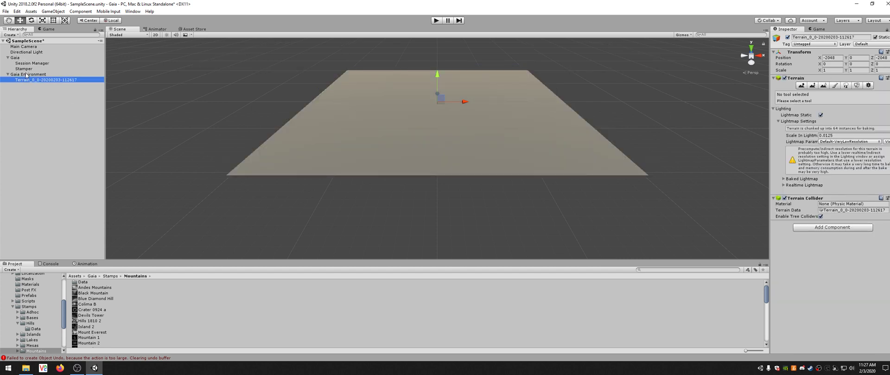
click(28, 68)
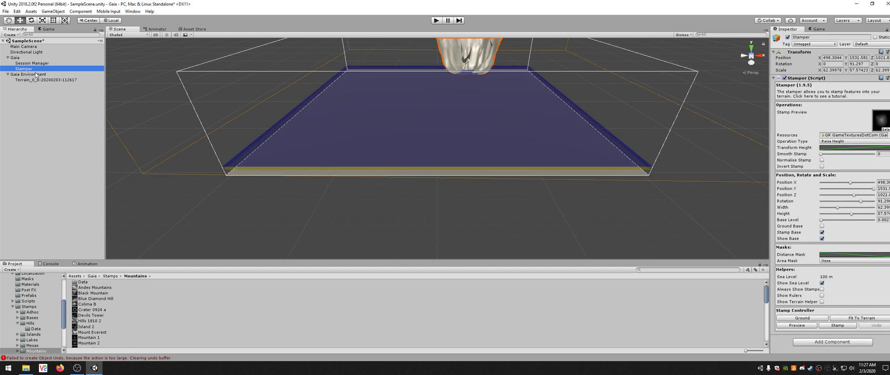
scroll(355, 169, down, 8)
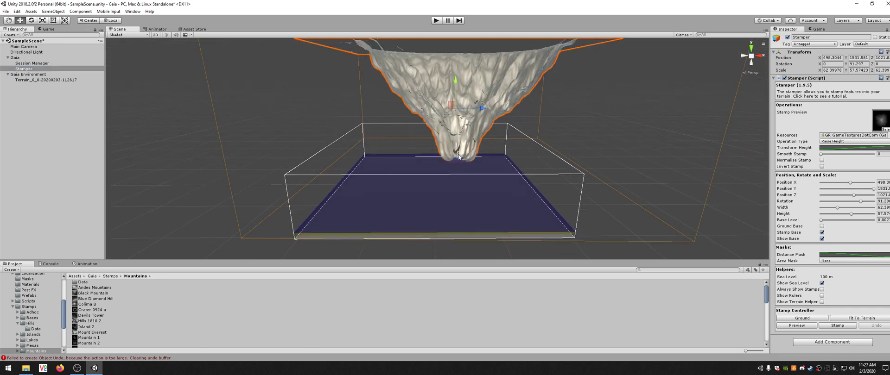
scroll(459, 158, up, 5)
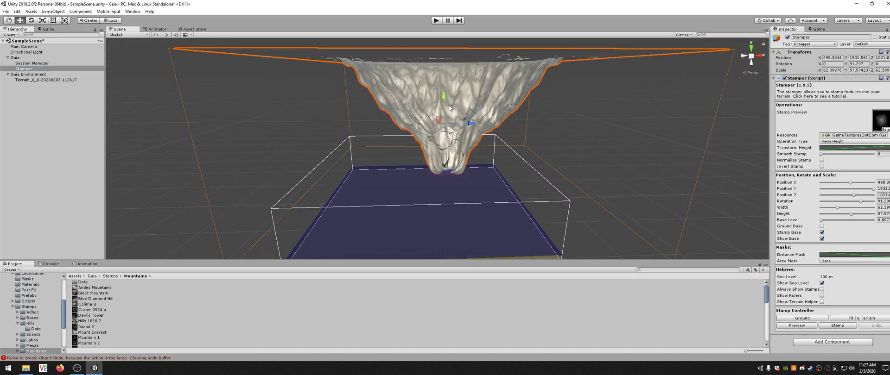
drag(443, 98, 420, 86)
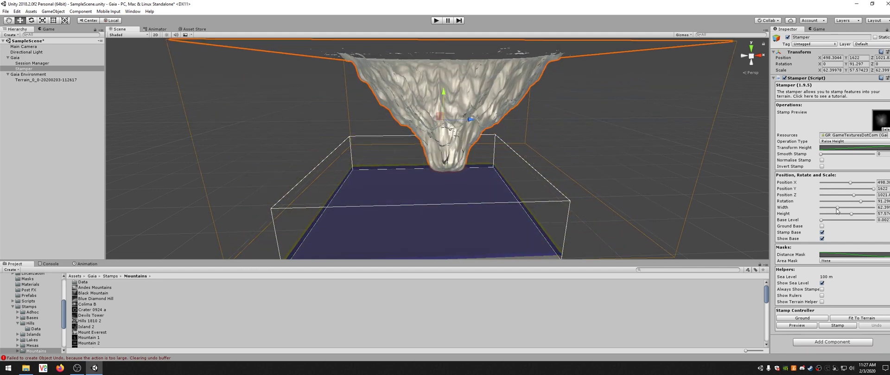
drag(854, 216, 834, 223)
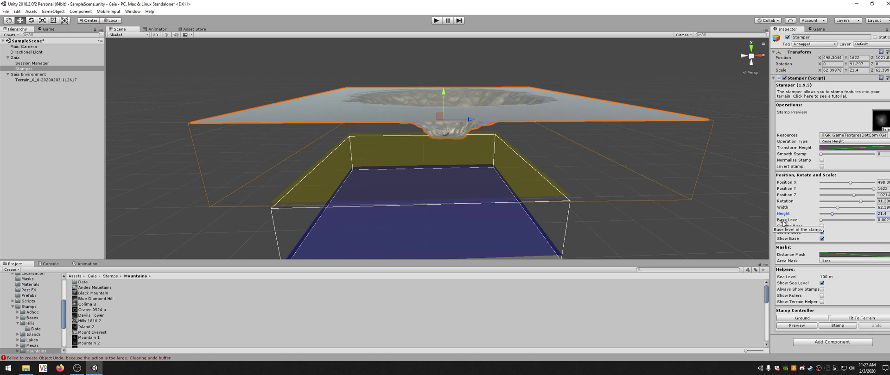
- Invert the stamp, lower it over the terrain to about X 3, Y 238, Z -397, and stamp it
click(822, 166)
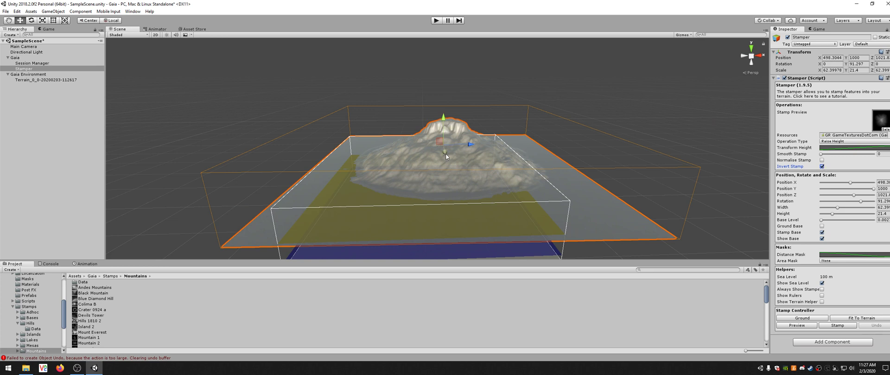
drag(445, 152, 466, 202)
middle_drag(490, 200, 509, 88)
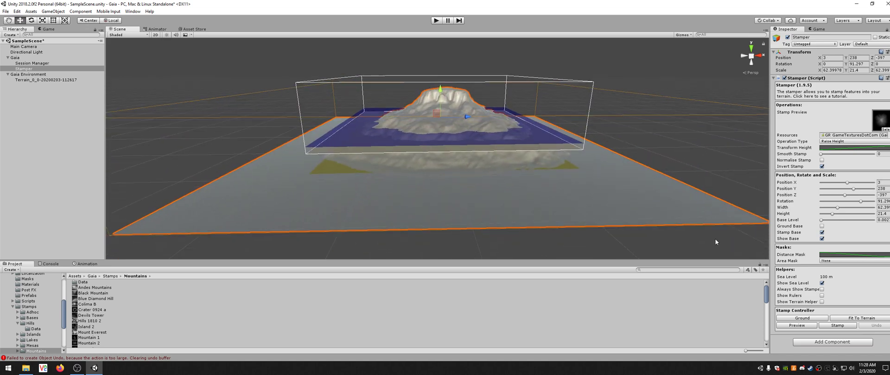
click(837, 326)
- Examine the stamped mountain on the terrain from several angles and distances
click(33, 80)
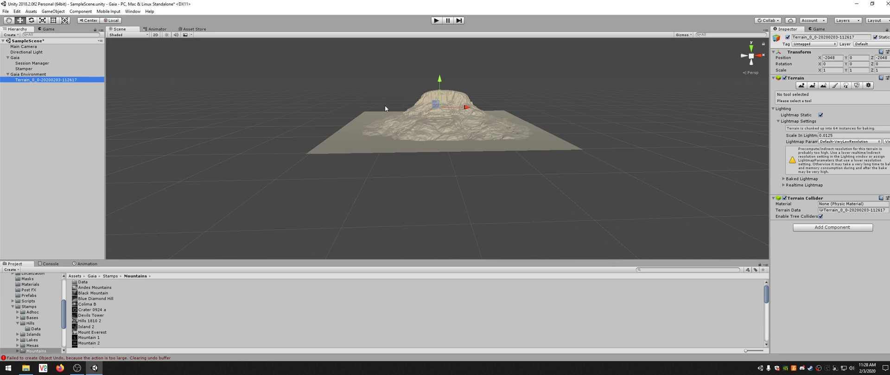
click(25, 69)
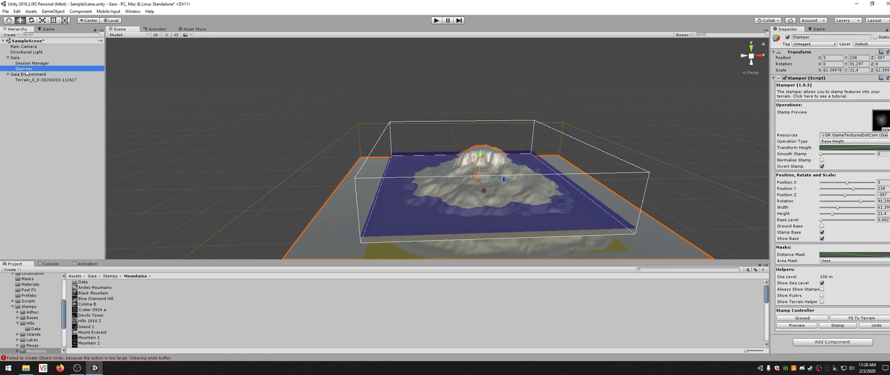
click(31, 80)
alt+drag(479, 167, 466, 195)
scroll(466, 195, up, 10)
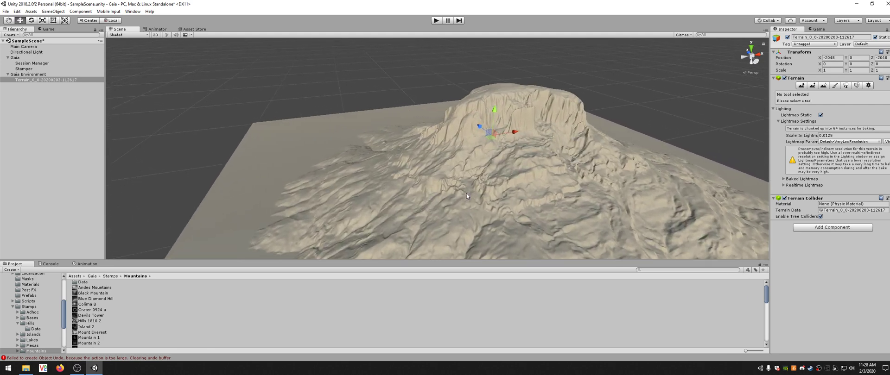
scroll(468, 199, down, 5)
alt+drag(472, 207, 530, 202)
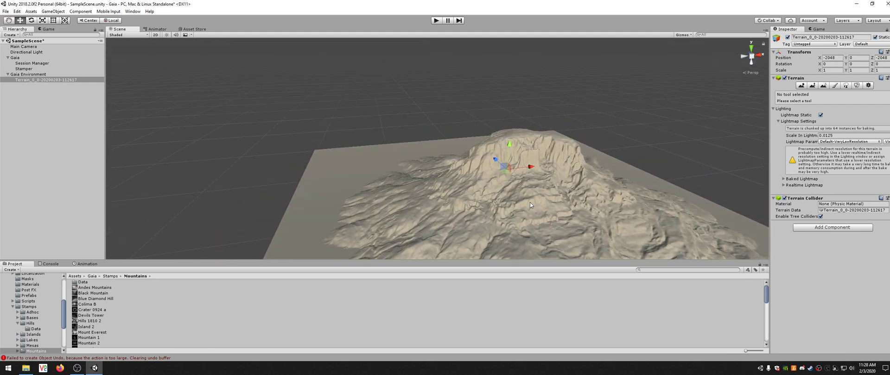
scroll(431, 106, up, 8)
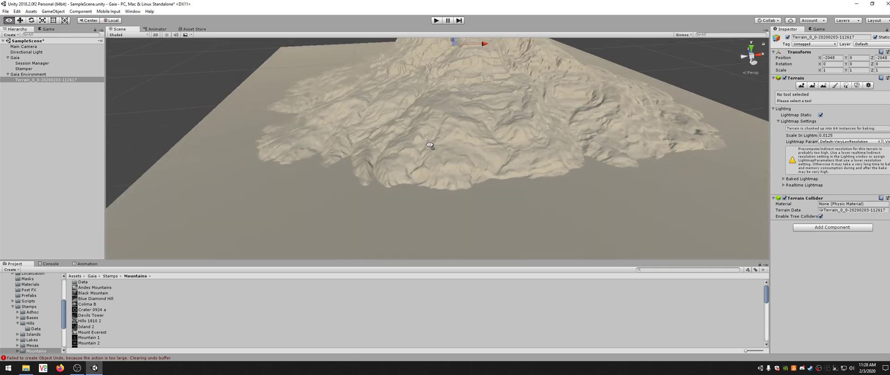
alt+drag(430, 145, 457, 116)
scroll(456, 116, down, 6)
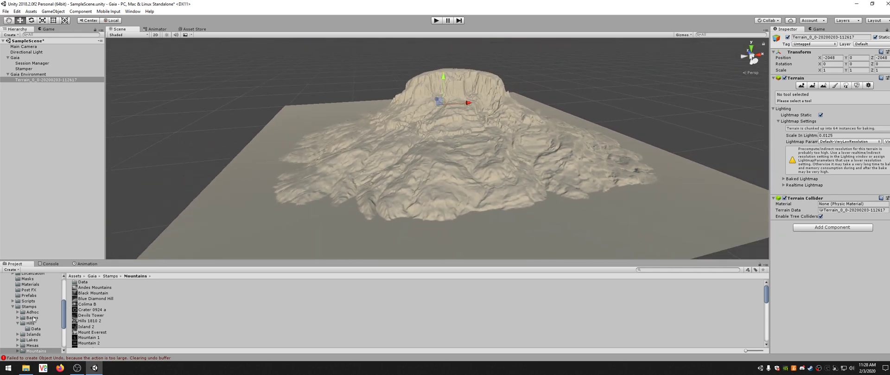
- Browse the Rivers stamps folder and preview the Misissipi 1 and Colorado River textures
scroll(61, 324, down, 3)
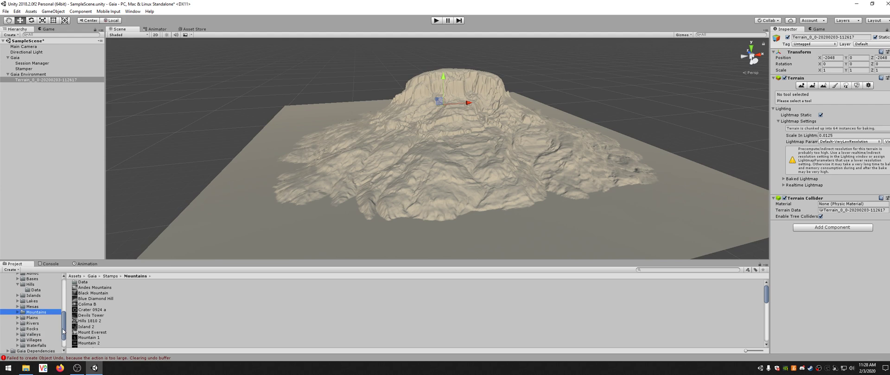
click(15, 324)
click(17, 323)
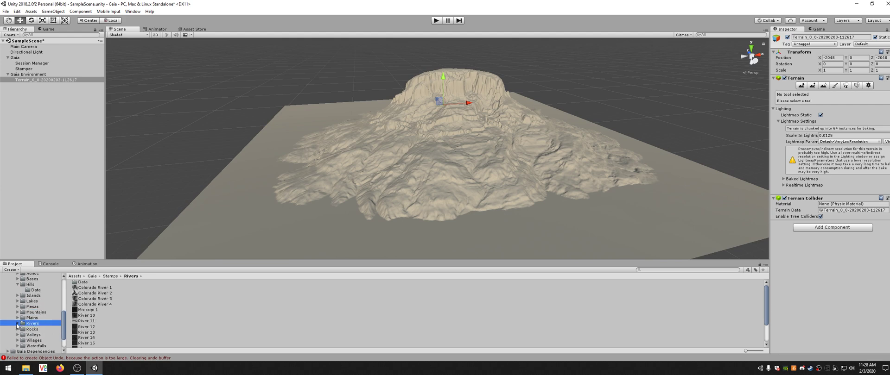
click(88, 310)
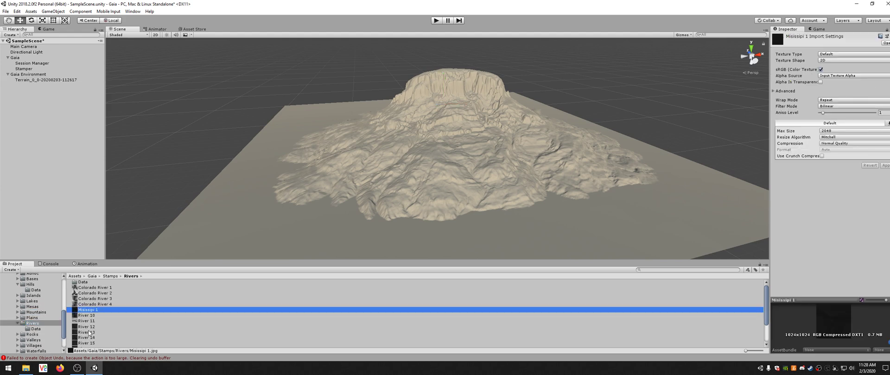
click(96, 299)
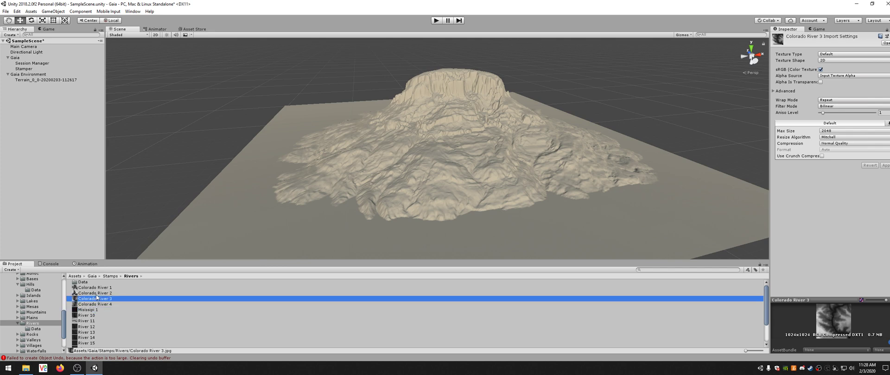
key(Up)
- Assign the Colorado River 3 texture as the Stamper's stamp preview
click(25, 69)
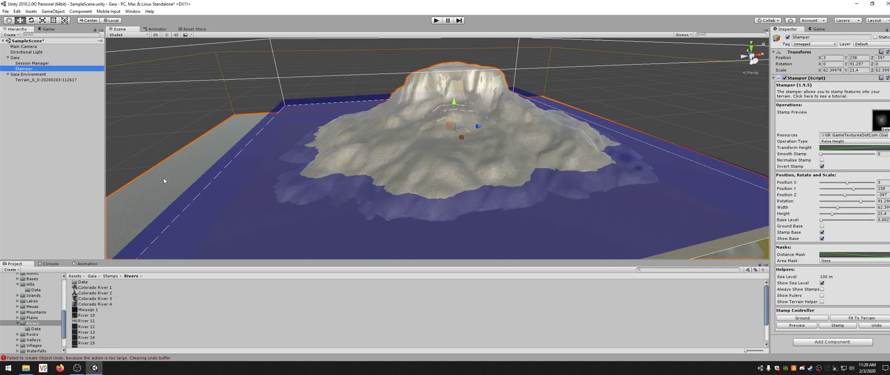
click(98, 300)
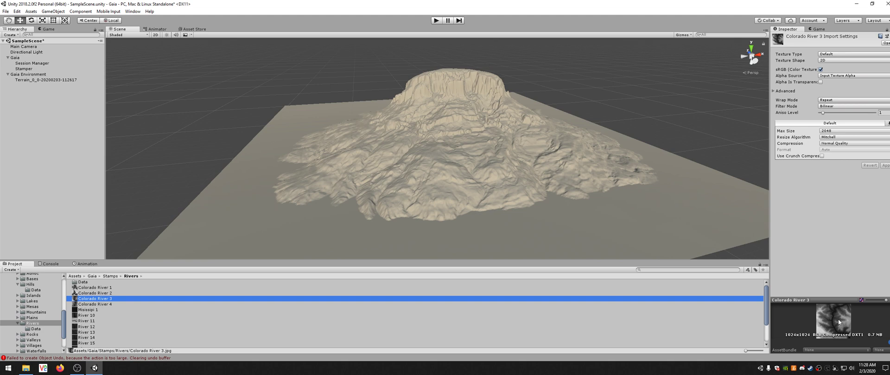
click(23, 69)
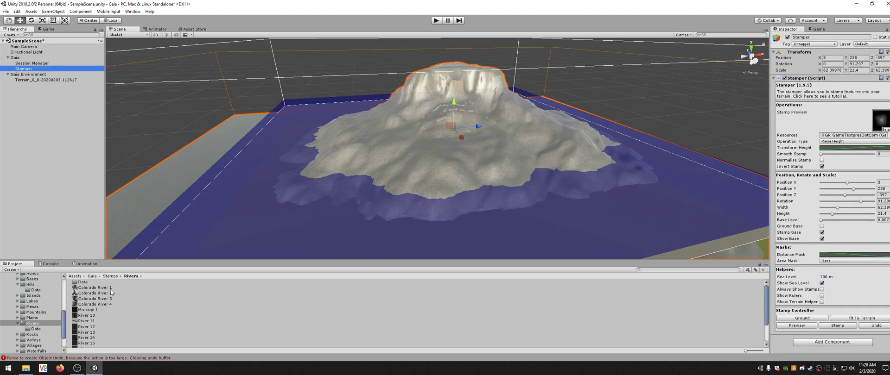
drag(101, 300, 877, 122)
- Shrink the river stamp to width 16 and height 10.2 so it sits over the mountain
scroll(468, 120, down, 5)
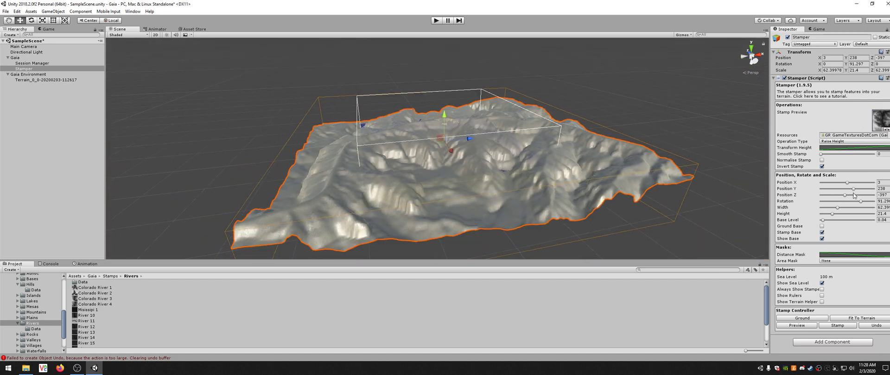
drag(838, 208, 826, 211)
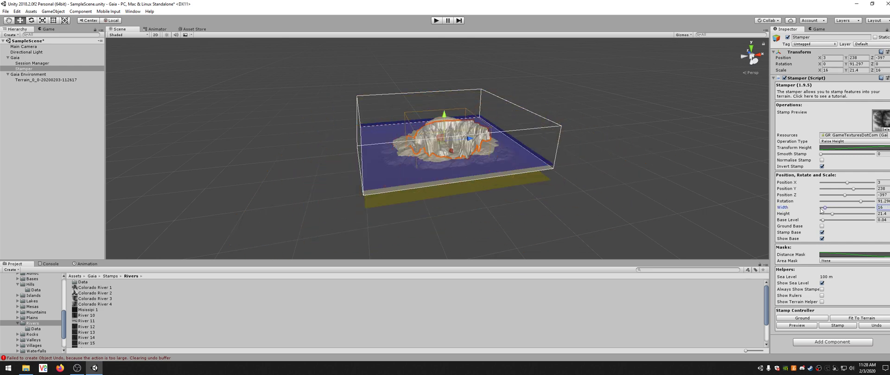
alt+drag(500, 153, 474, 172)
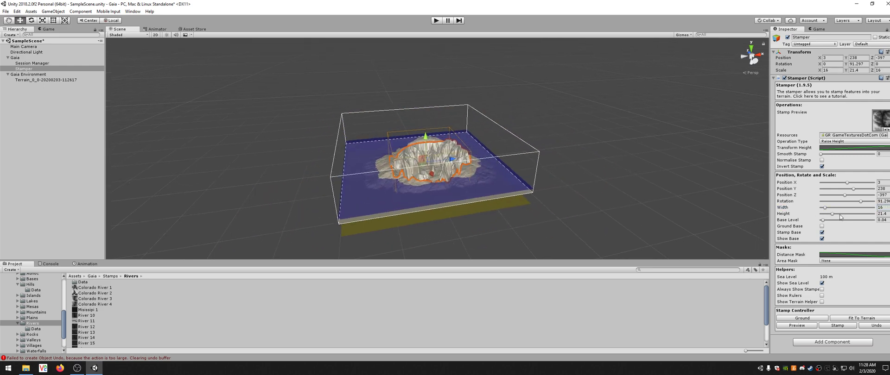
drag(832, 214, 826, 215)
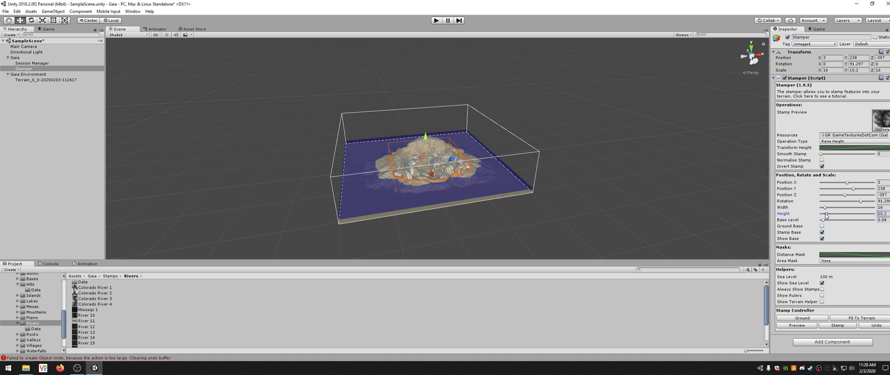
- Move the stamper away from the mountain's centre to about X -915, Z -376
alt+drag(435, 143, 454, 158)
scroll(454, 158, up, 5)
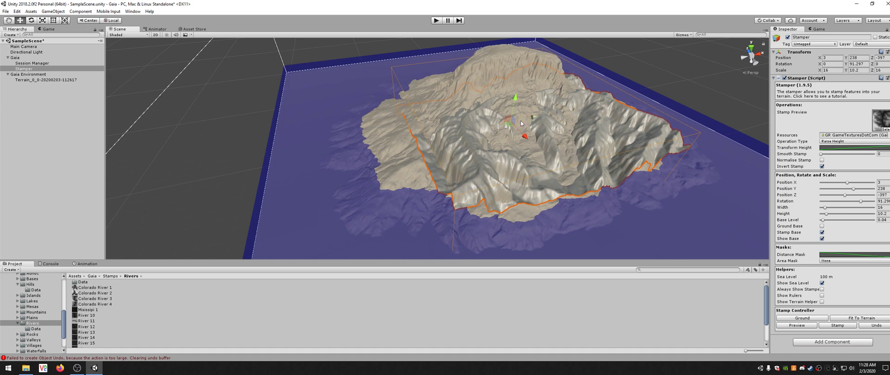
drag(508, 125, 438, 126)
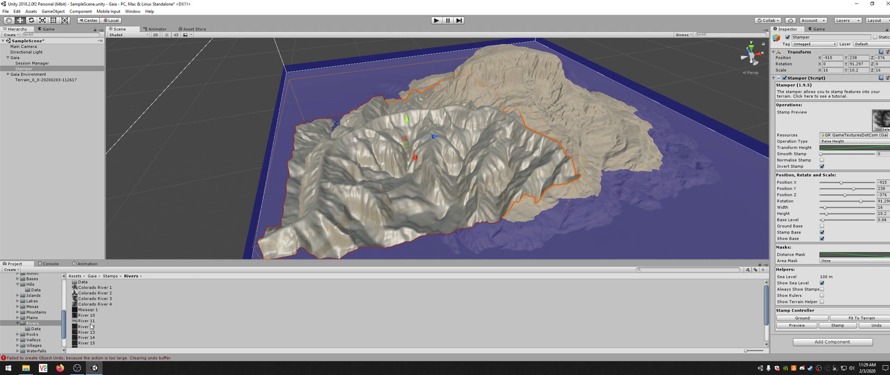
- Load the River 11 texture as a non-inverted stamp and place it at about X -841, Y 203, Z -378
drag(86, 321, 876, 125)
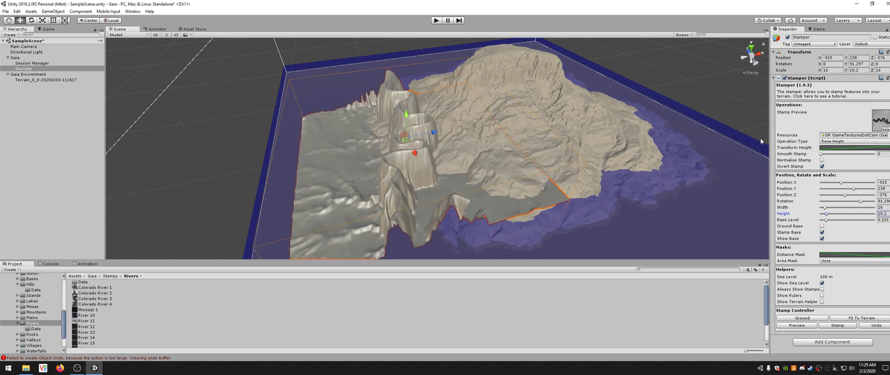
click(822, 166)
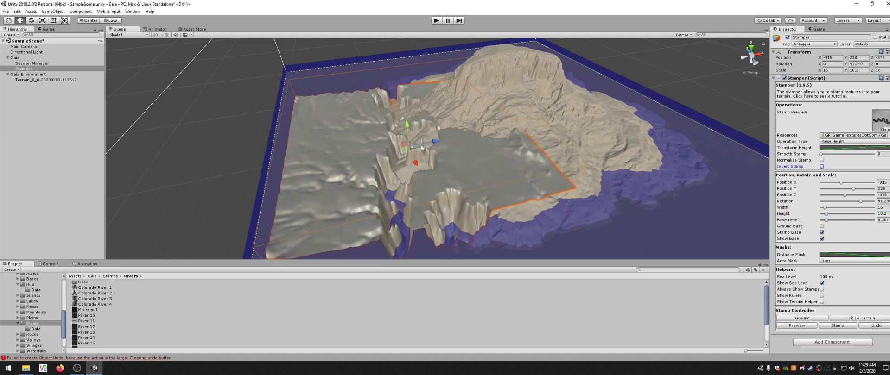
drag(440, 143, 421, 127)
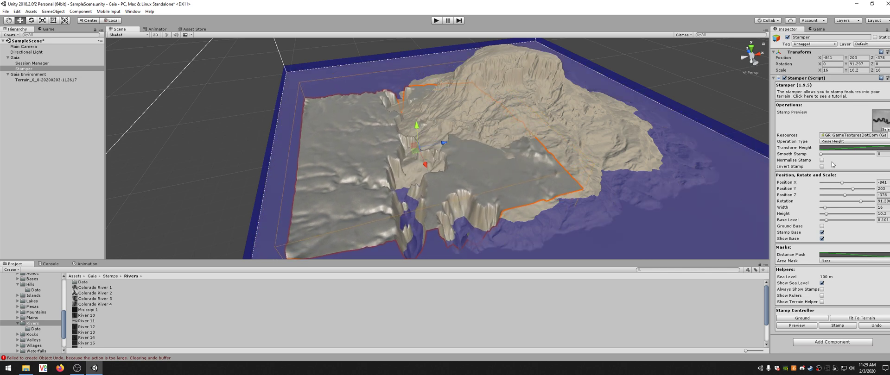
- Carve the river into the mountain's flank by stamping it with the Lower Height operation
click(824, 142)
click(839, 158)
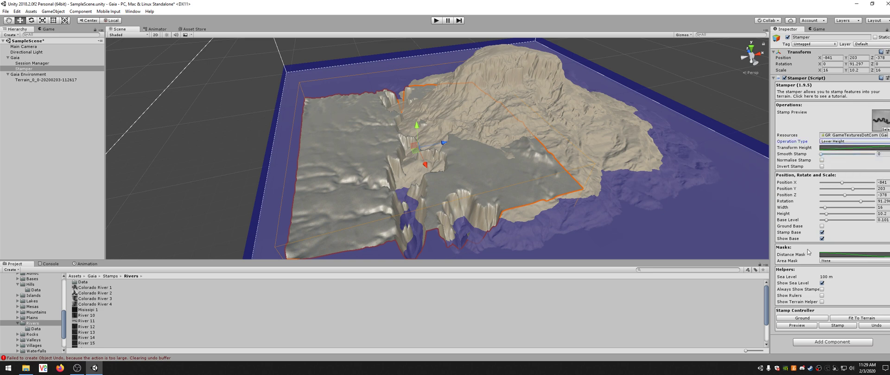
click(843, 328)
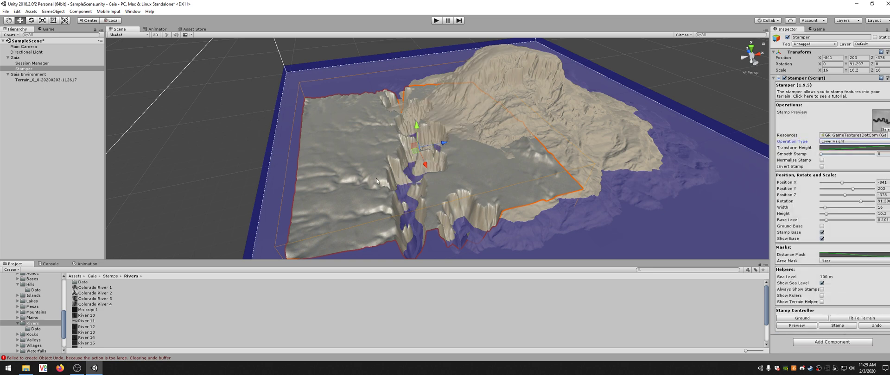
click(65, 80)
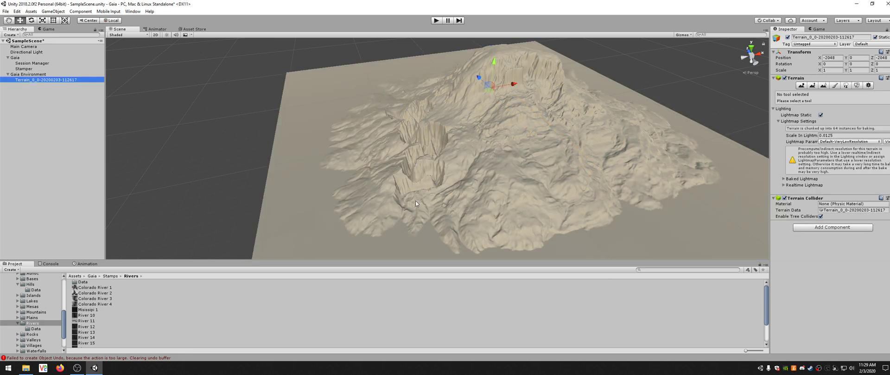
scroll(413, 207, up, 5)
right_drag(401, 201, 558, 190)
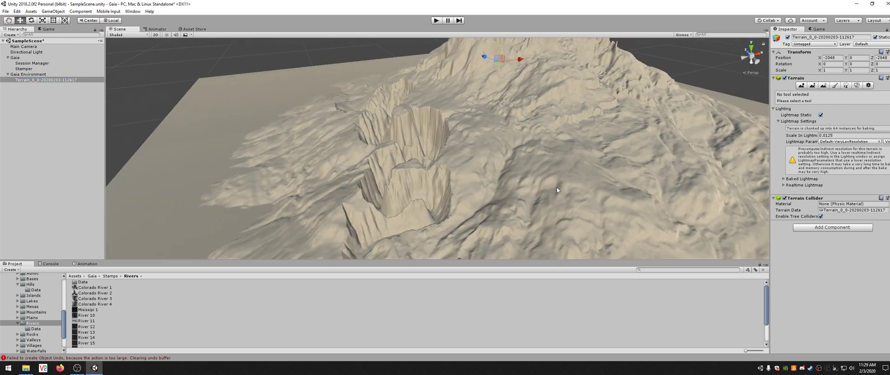
- Assign the Devils Tower texture from the Mountains stamps folder as the Stamper's stamp preview
click(26, 69)
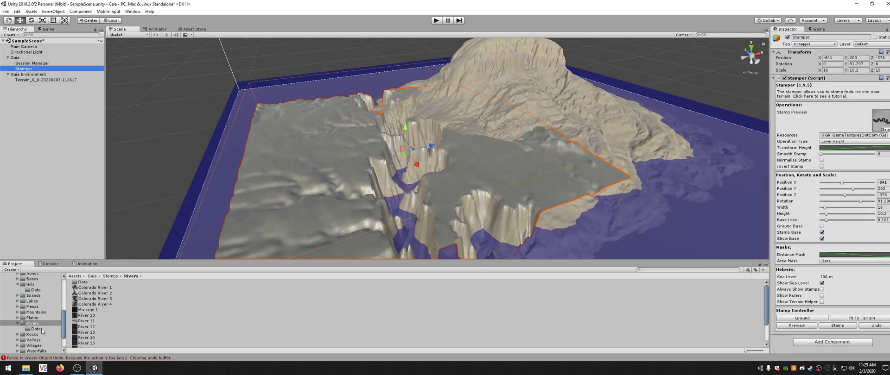
click(36, 312)
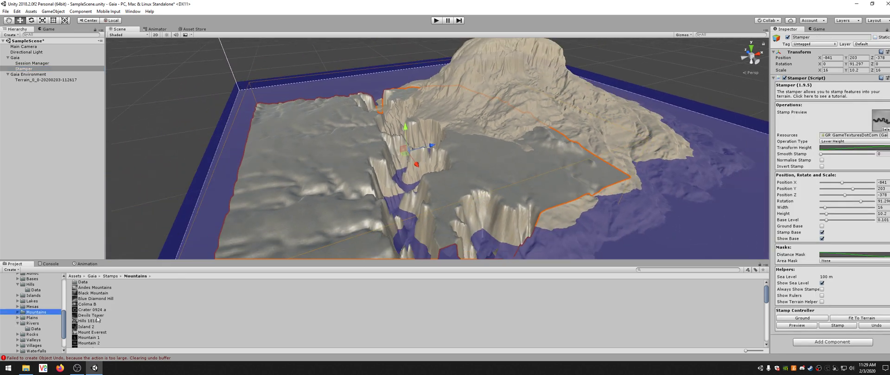
drag(98, 318, 856, 131)
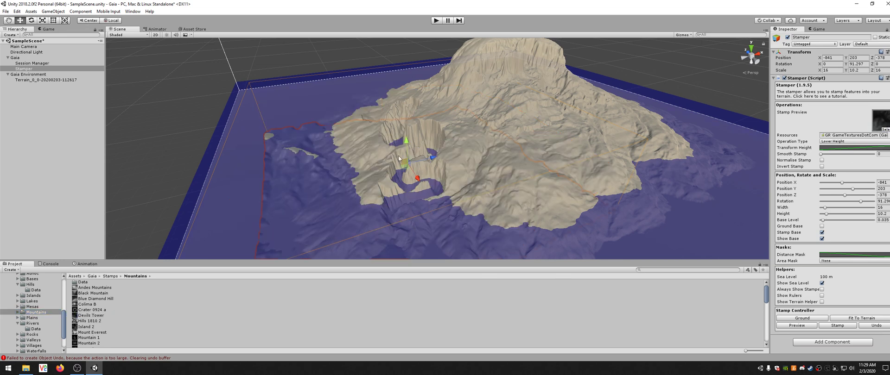
- Move the tower stamp to the opposite flank of the mountain, at about X 604, Y 319, Z -1135
drag(398, 148, 394, 117)
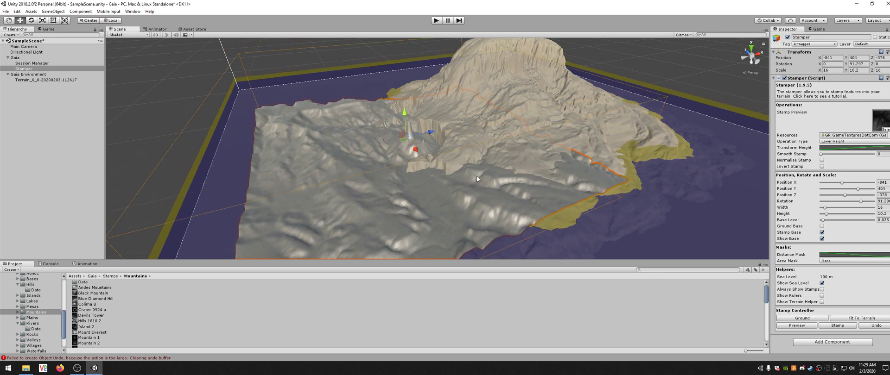
drag(430, 134, 662, 163)
middle_drag(663, 163, 398, 92)
alt+drag(398, 91, 533, 139)
drag(623, 157, 624, 176)
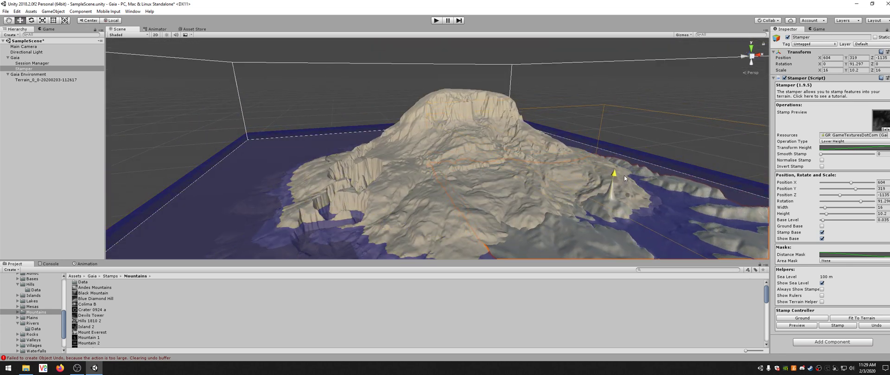
- Stamp the tower onto the terrain with the Raise Height operation
middle_drag(624, 175, 528, 164)
scroll(435, 153, up, 3)
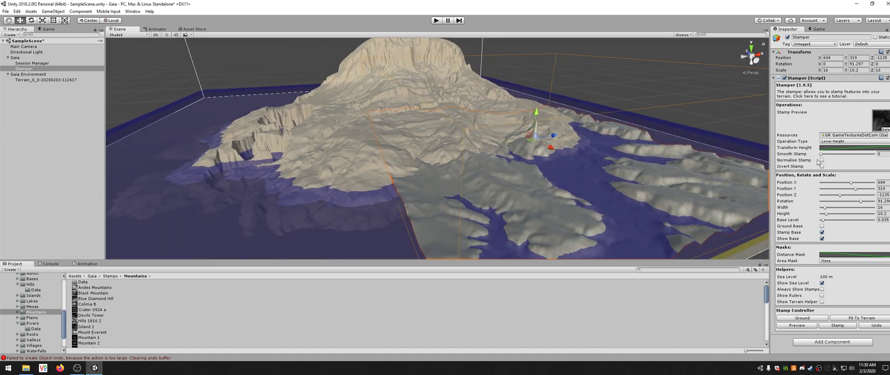
click(832, 141)
click(834, 147)
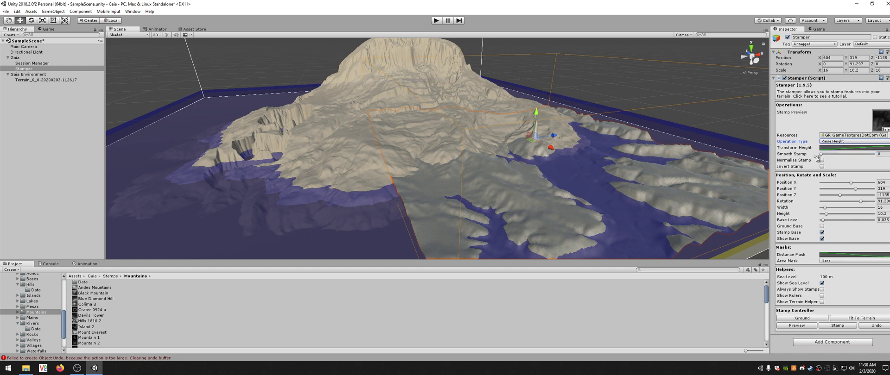
click(838, 326)
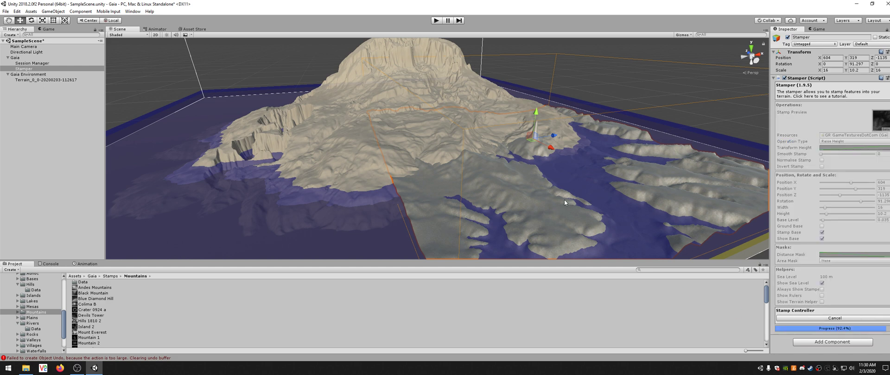
- Examine the terrain's carved river and newly stamped tower from several angles and distances
click(43, 81)
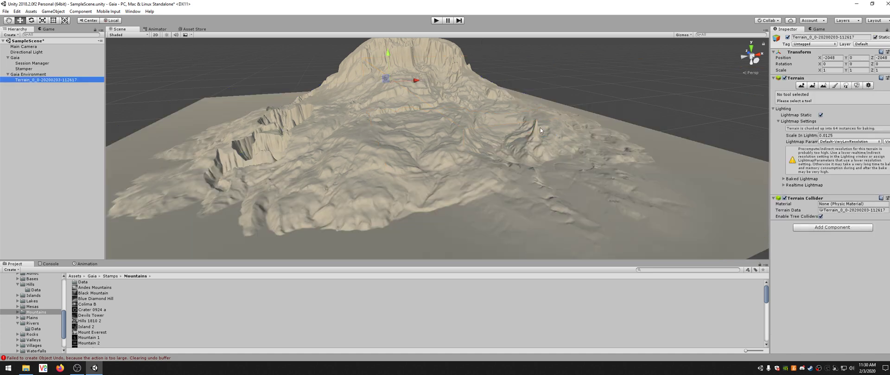
right_drag(487, 113, 312, 139)
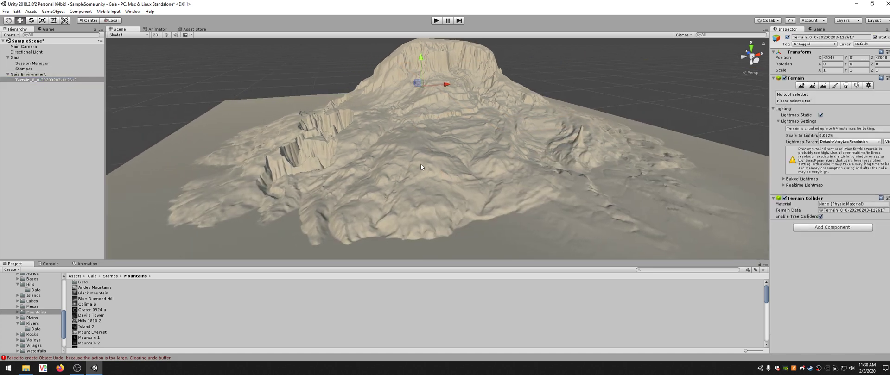
right_drag(421, 163, 396, 143)
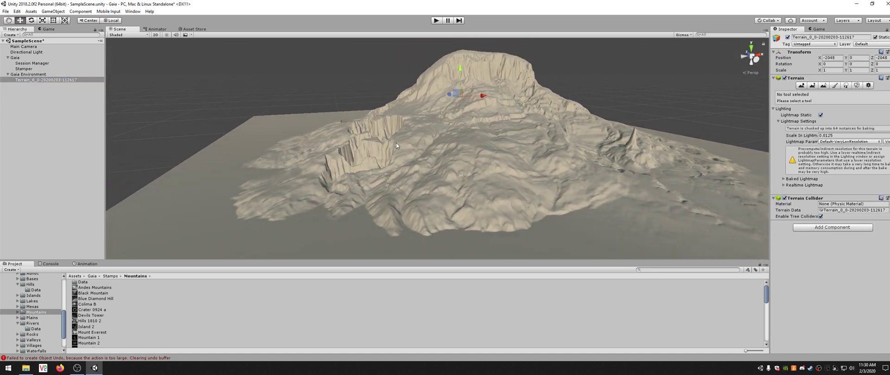
middle_drag(396, 142, 429, 209)
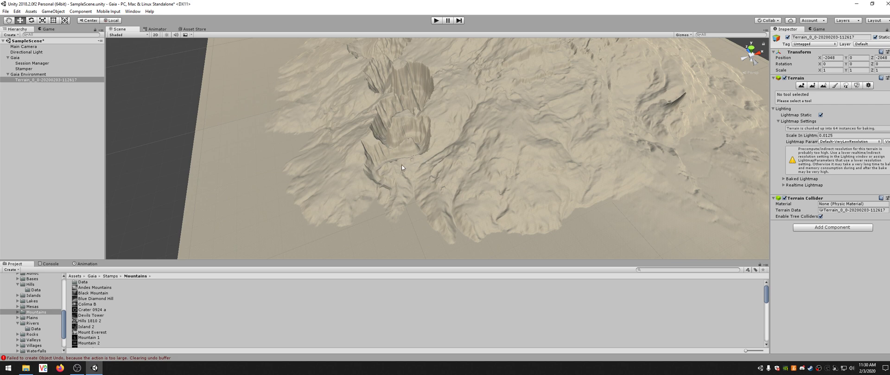
alt+drag(447, 161, 454, 115)
middle_drag(454, 114, 516, 87)
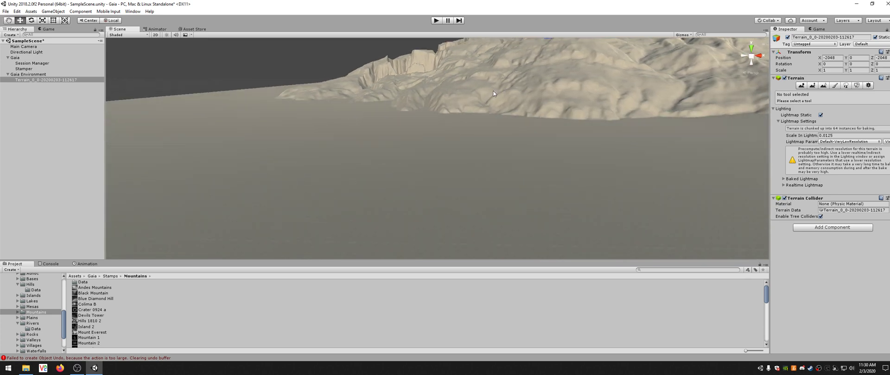
alt+drag(482, 94, 422, 162)
key(f)
scroll(421, 159, up, 2)
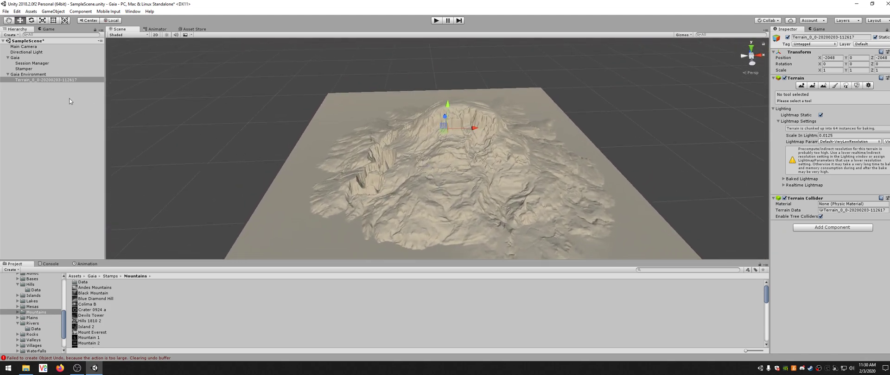
- Export the terrain's heightmap as terrain.raw in the Gaia folder, with Bit 16 depth and Windows byte order
click(53, 80)
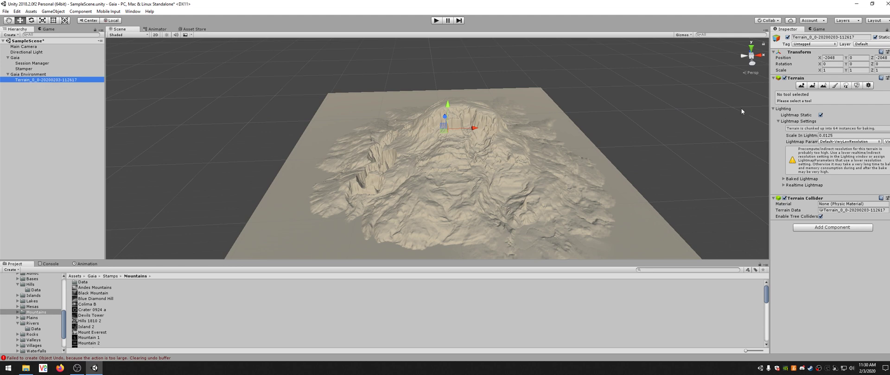
click(868, 85)
scroll(848, 220, down, 5)
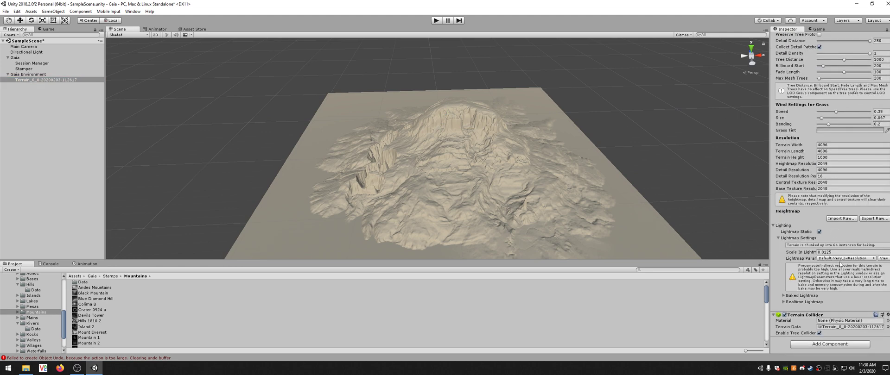
click(871, 219)
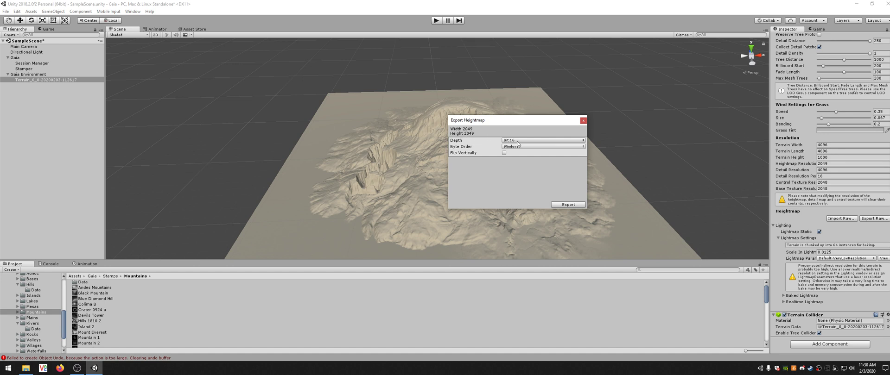
click(568, 204)
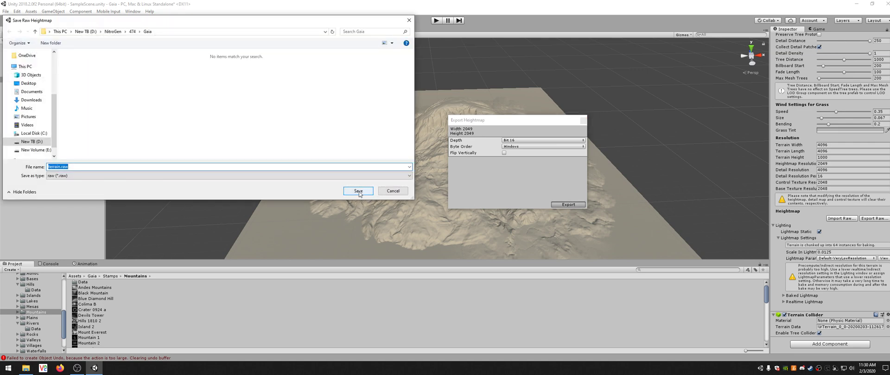
key(Tab)
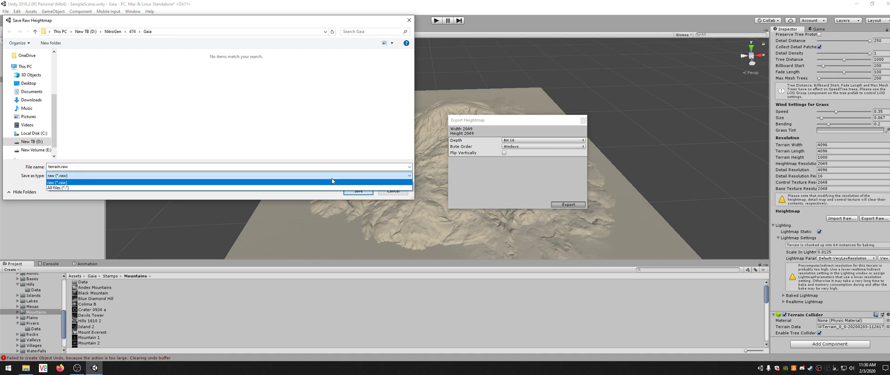
click(353, 192)
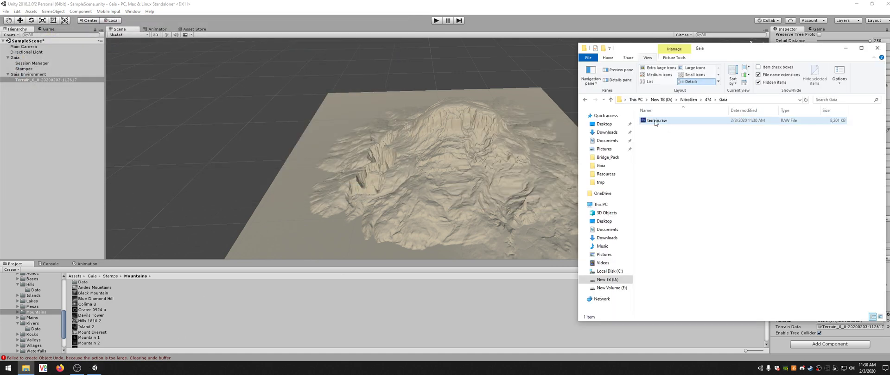
- Open terrain.raw in Photoshop as a 2049 × 2049 pixel, one-channel, 16-bit image with IBM PC byte order
double_click(655, 122)
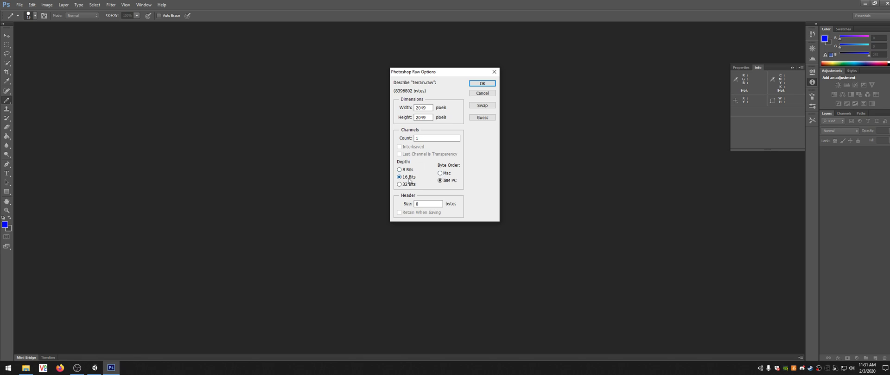
click(487, 86)
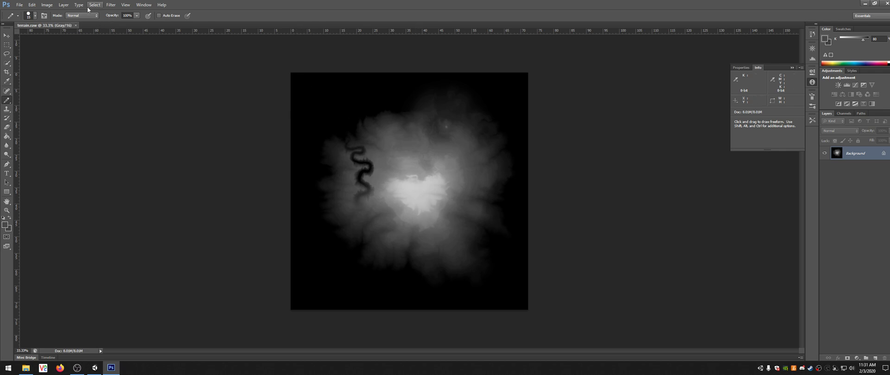
- Adjust the heightmap image's brightness to 105 and contrast to -20
click(47, 4)
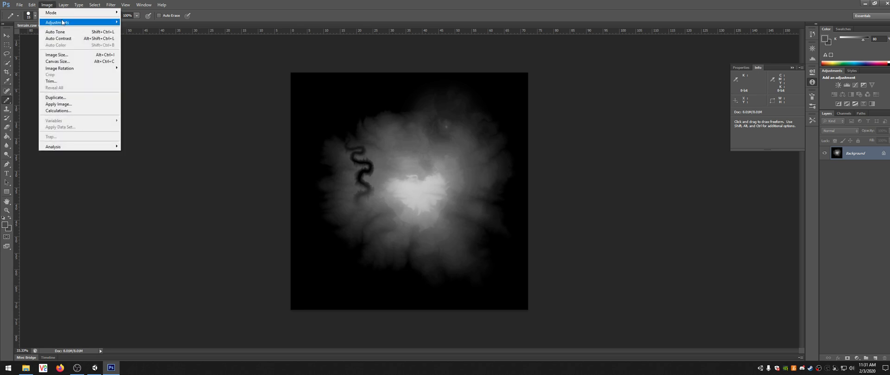
mouse_move(64, 23)
click(139, 26)
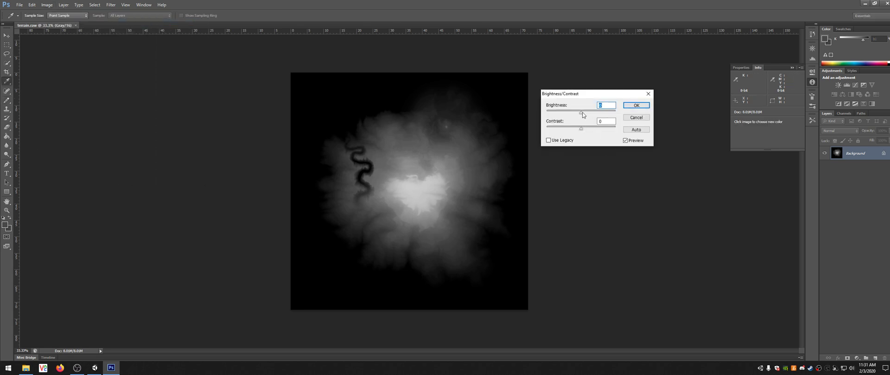
drag(582, 113, 606, 116)
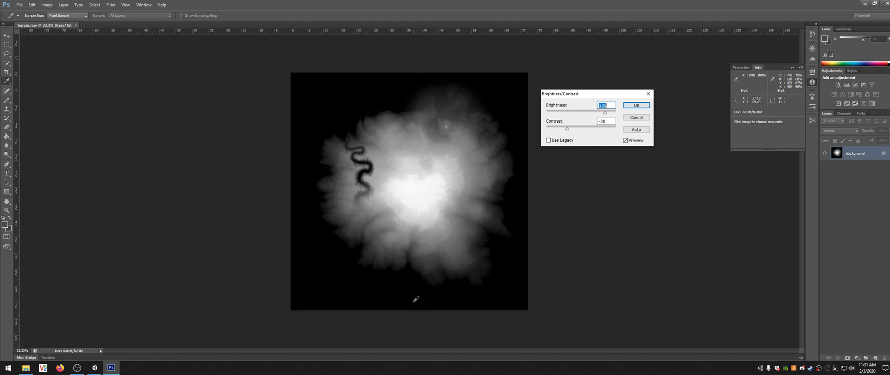
click(637, 106)
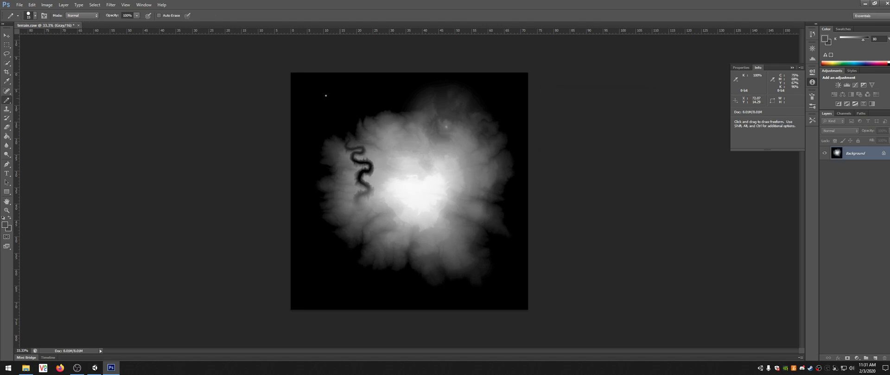
- Flip the heightmap canvas vertically
click(47, 5)
mouse_move(65, 68)
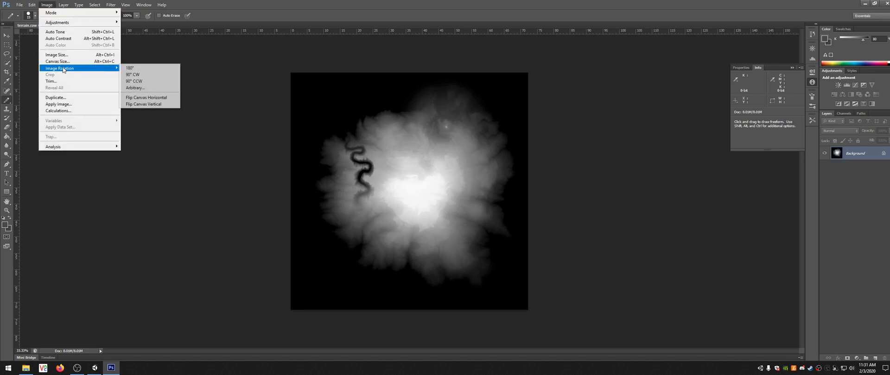
click(156, 104)
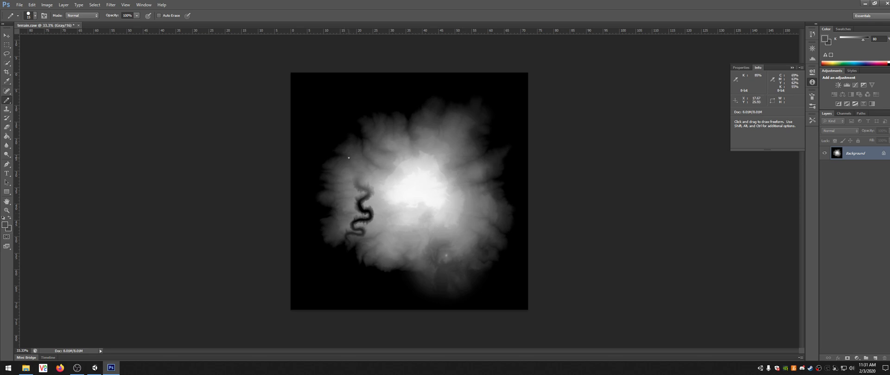
- Resize the heightmap image to 4096 × 4096 pixels
click(45, 6)
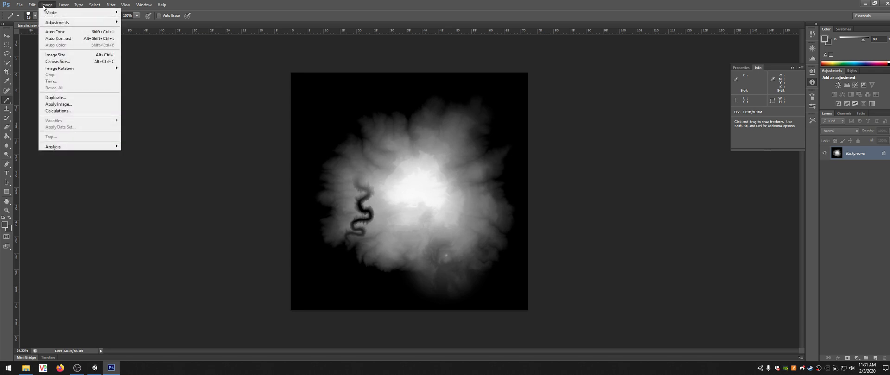
click(60, 56)
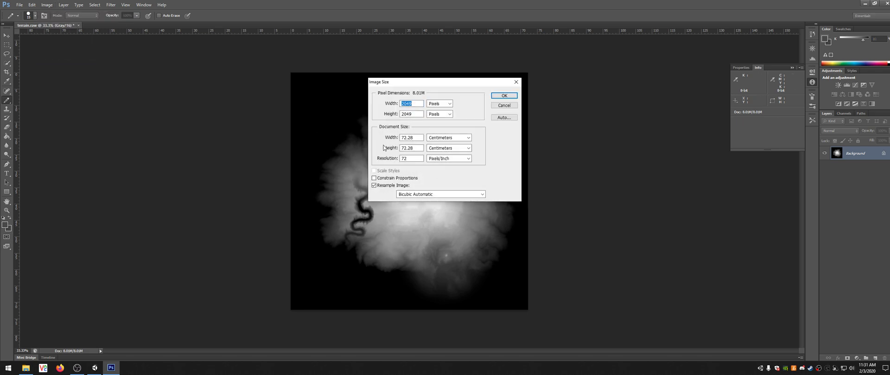
text(4096)
key(Tab)
key(Tab)
text(4)
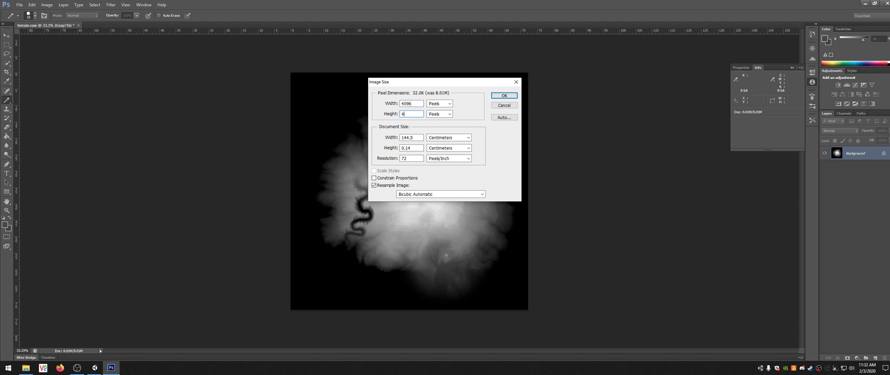
text(096)
key(Tab)
click(504, 95)
alt+scroll(412, 134, down, 3)
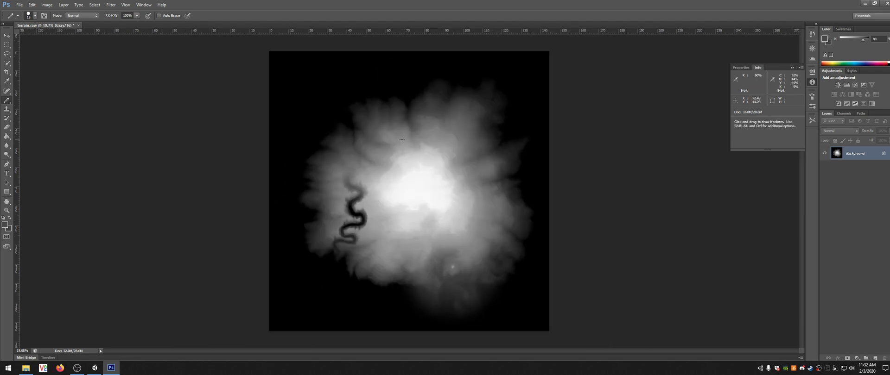
- Reverse the earlier vertical flip by flipping the resized canvas vertically once more
click(47, 5)
mouse_move(74, 68)
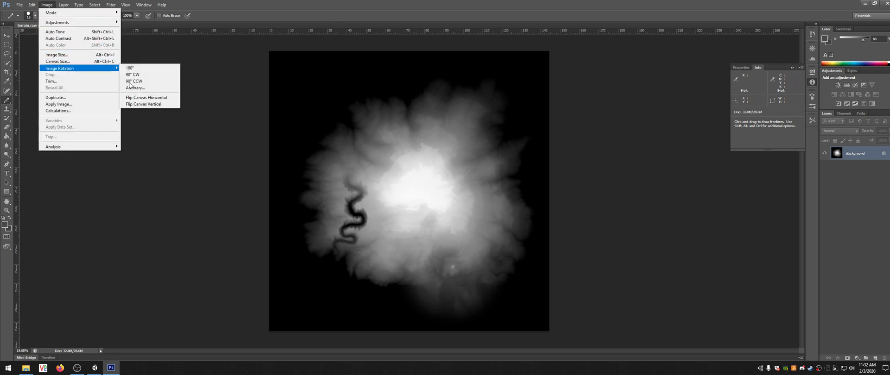
click(149, 105)
- Save a copy of the heightmap as import_HM.png in the Gaia folder, using PNG format with None / Fast compression
key(ctrl+shift+s)
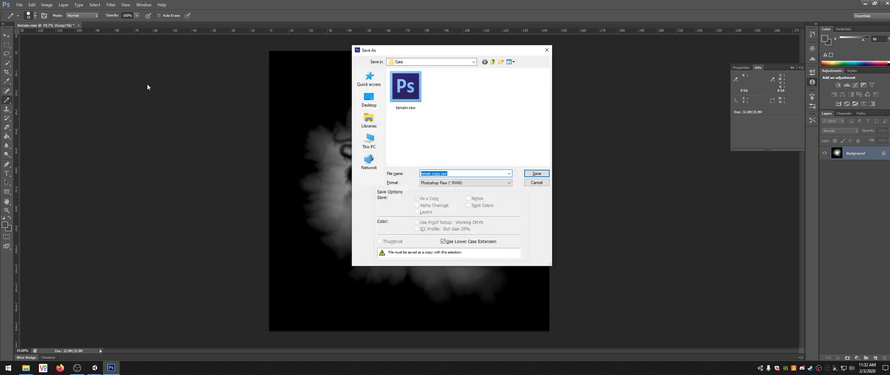
text(impo)
key(Tab)
key(Down)
key(Down)
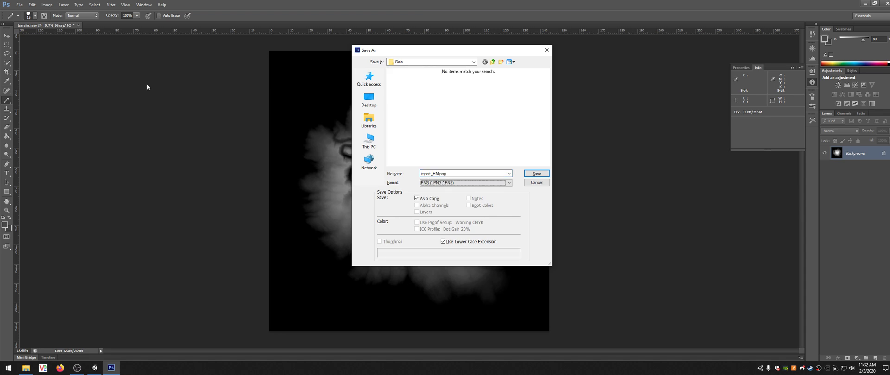
click(533, 174)
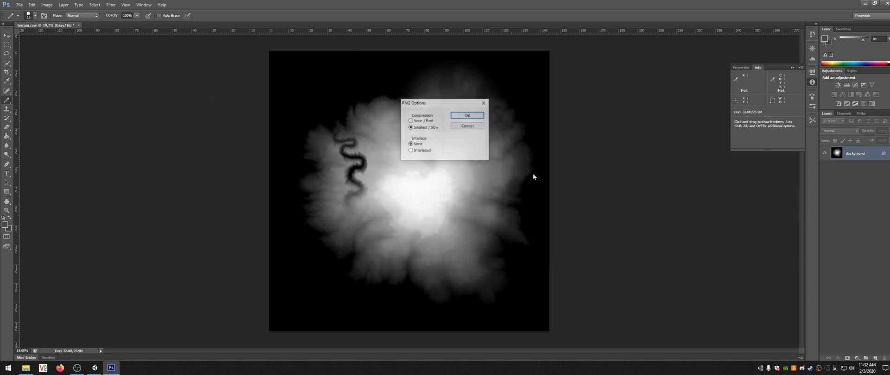
click(419, 122)
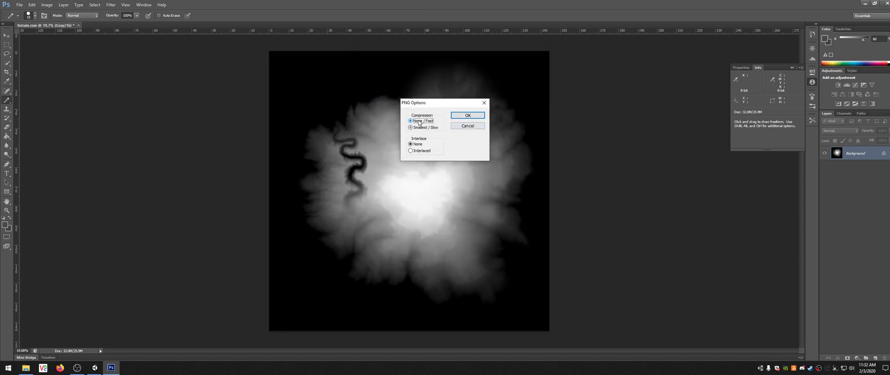
click(468, 115)
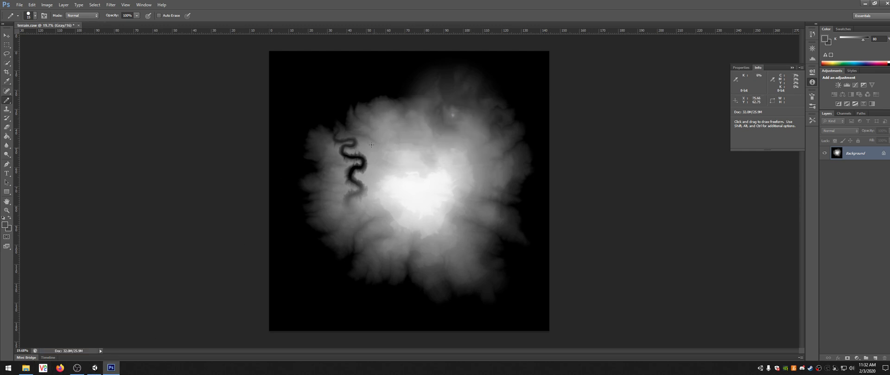
- Copy import_HM.png from the Gaia folder into NitroGen's resources folder, replacing the existing file
click(26, 368)
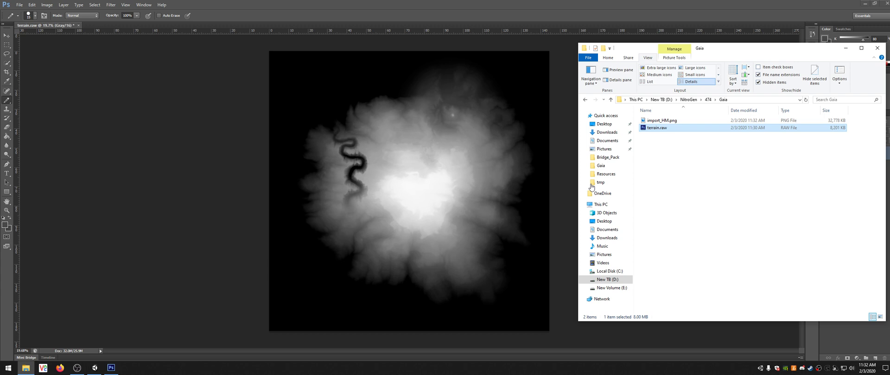
right_click(666, 123)
click(690, 262)
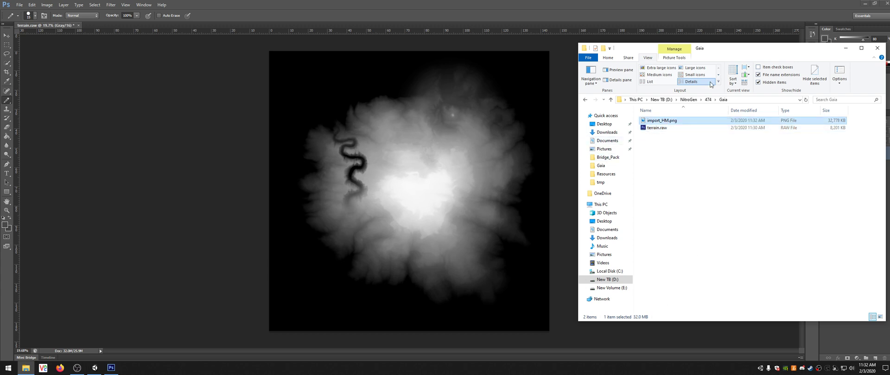
click(708, 99)
double_click(658, 135)
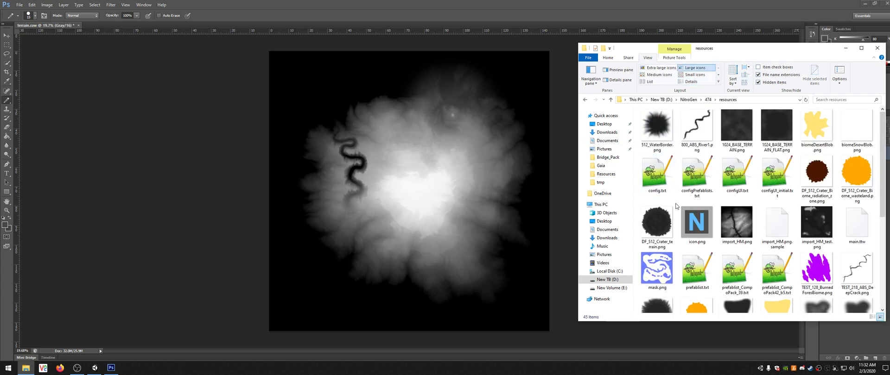
key(ctrl+v)
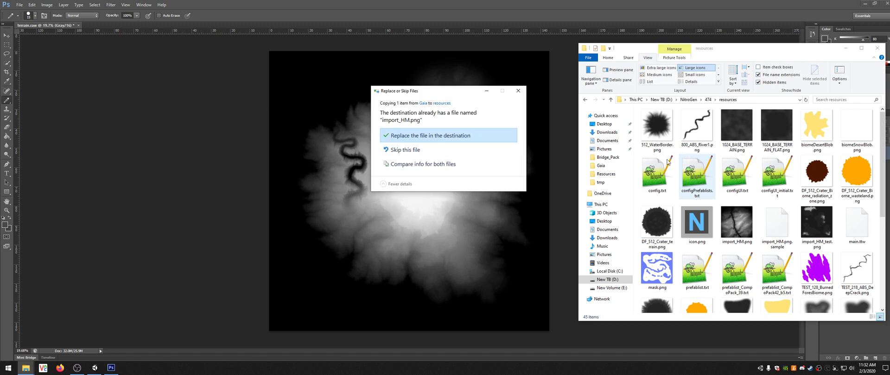
click(426, 135)
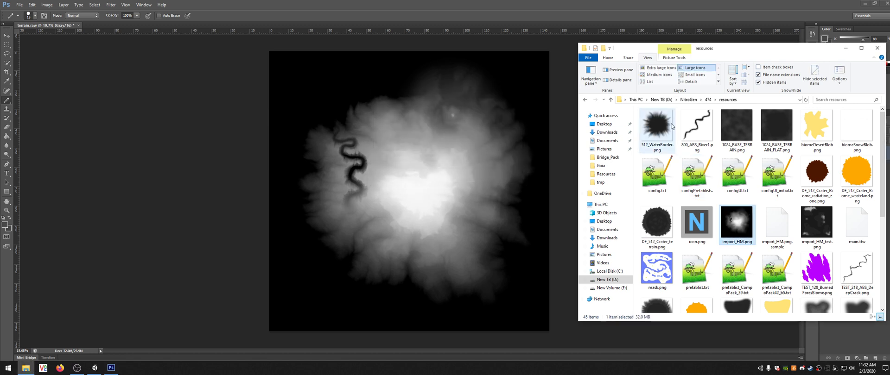
- Launch nitrogen.exe from the 474 folder and set the world generator's heightmap to use import_HM.png
click(707, 100)
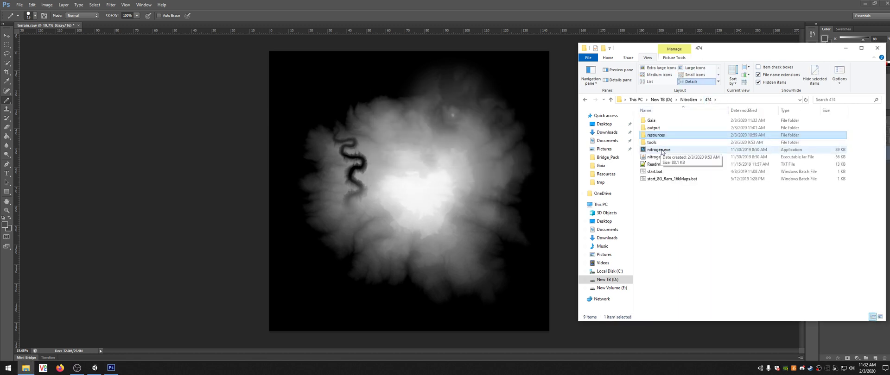
double_click(661, 151)
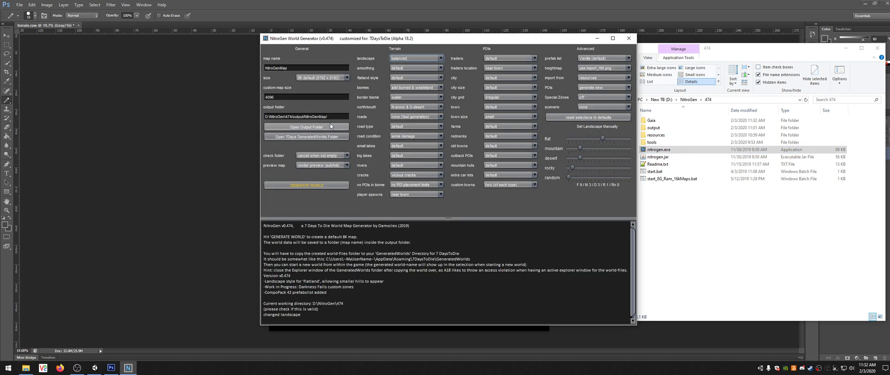
click(629, 68)
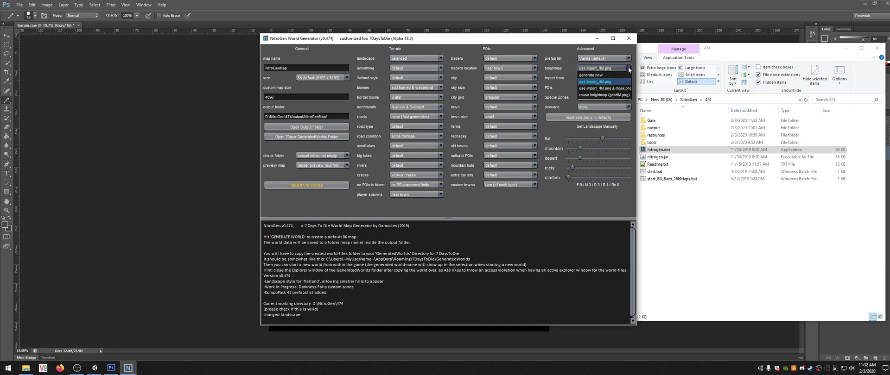
click(609, 82)
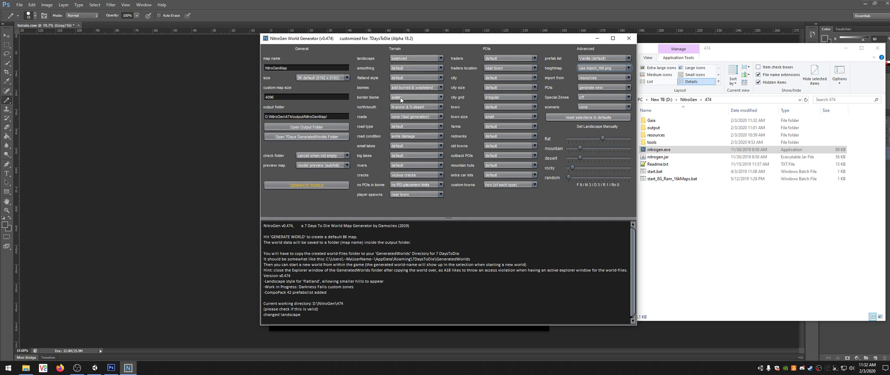
- Set the biomes to natural, and show NitroGen's output folder beside the generator window
click(440, 88)
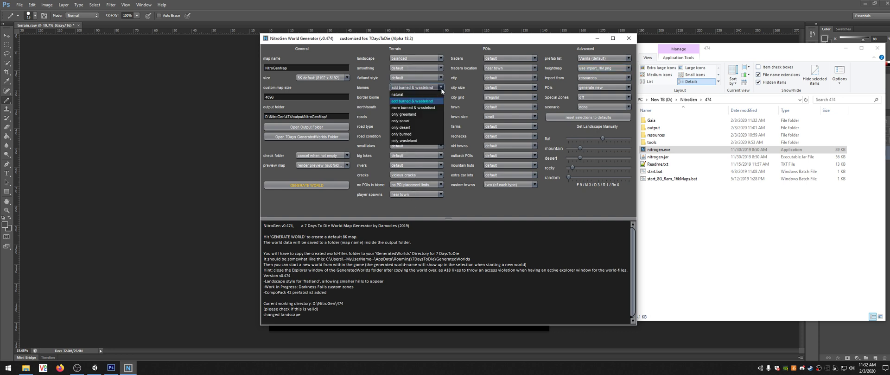
click(401, 94)
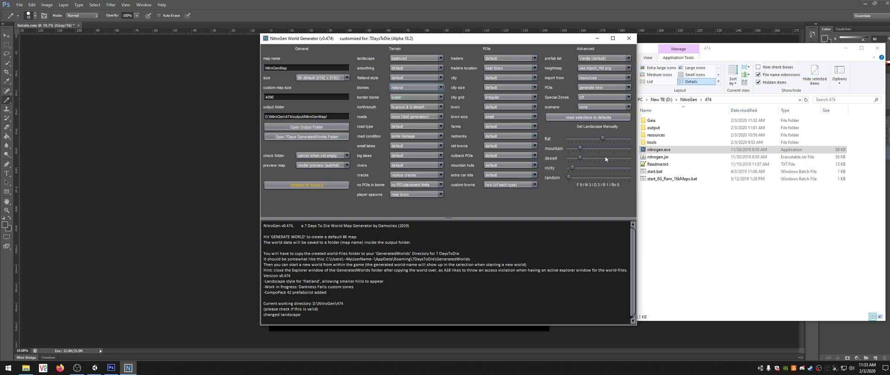
double_click(655, 127)
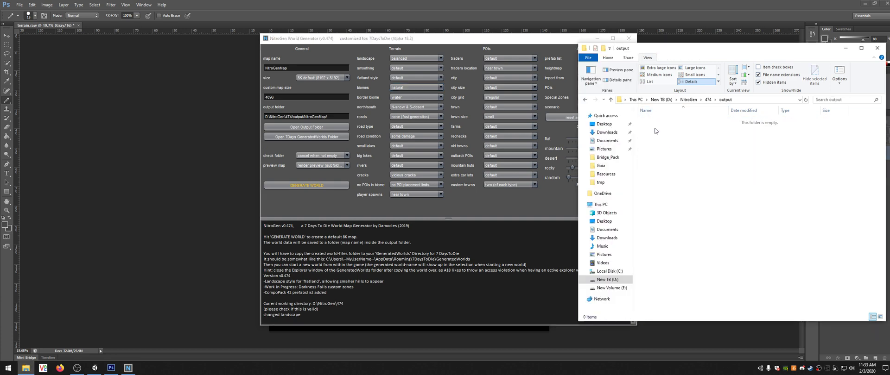
drag(356, 39, 207, 41)
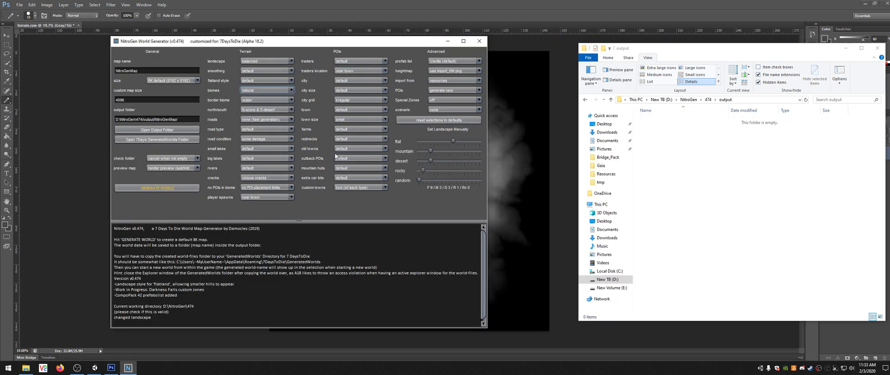
- Set the city size to small, with traders at default and the traders location near town
click(362, 90)
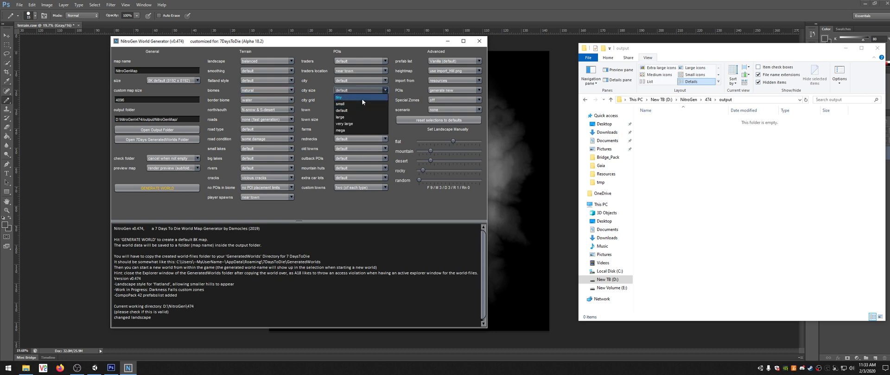
click(360, 105)
click(362, 110)
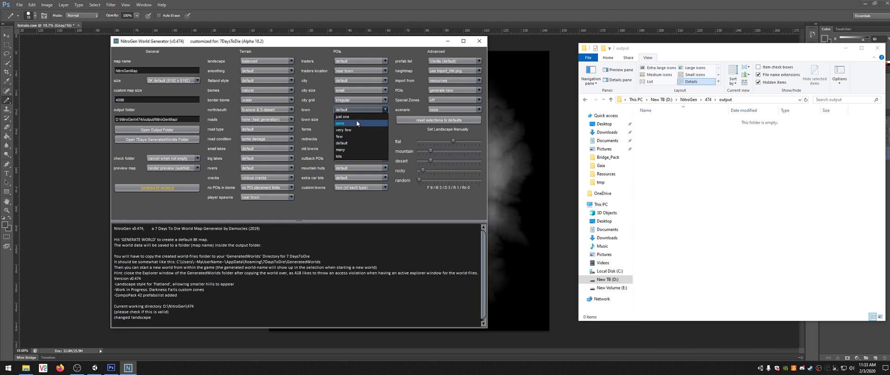
click(389, 110)
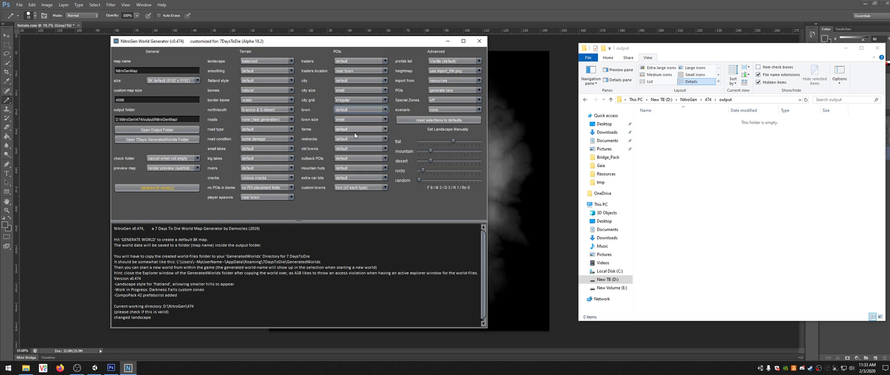
click(352, 61)
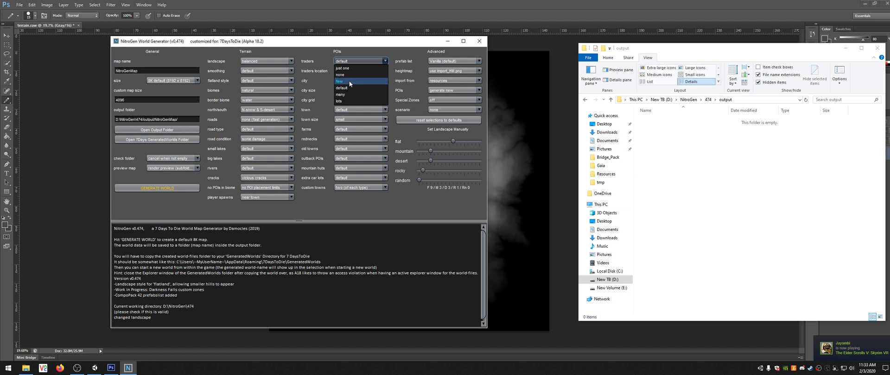
click(348, 89)
click(354, 71)
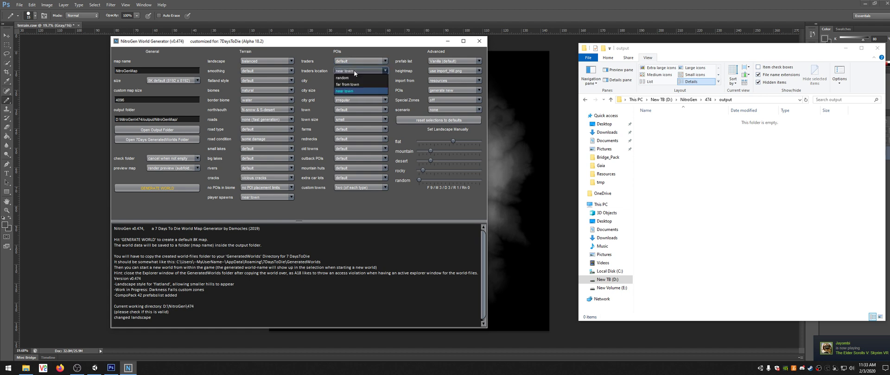
click(351, 92)
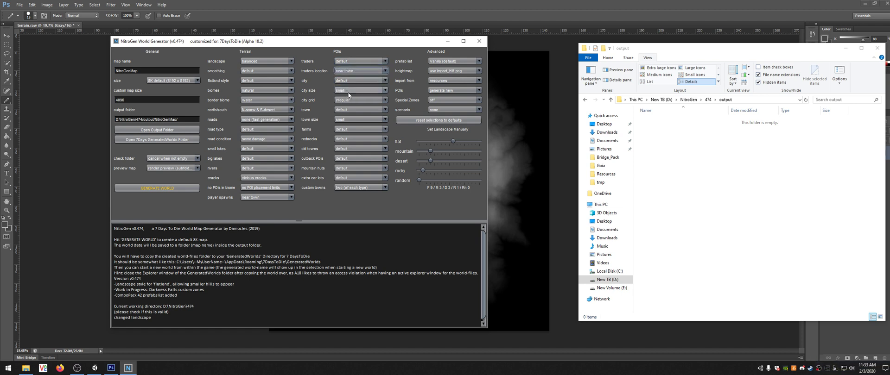
- Set the town amount to many and the town size to small
click(354, 110)
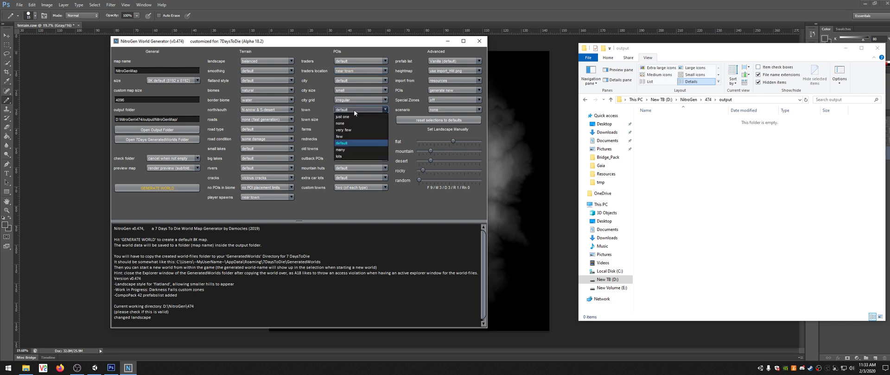
click(354, 110)
click(354, 110)
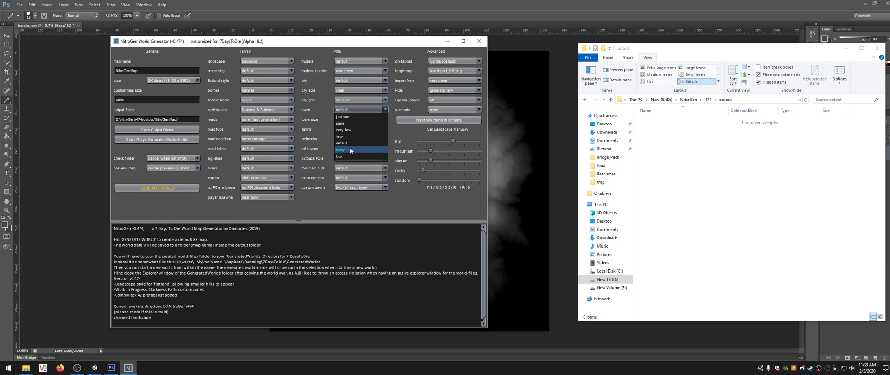
click(349, 149)
click(349, 119)
click(350, 131)
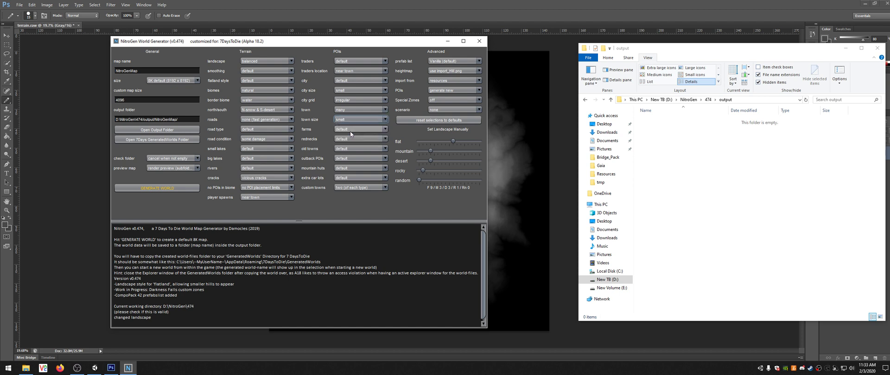
- Keep the city grid irregular and set the outback POIs to very few
click(354, 99)
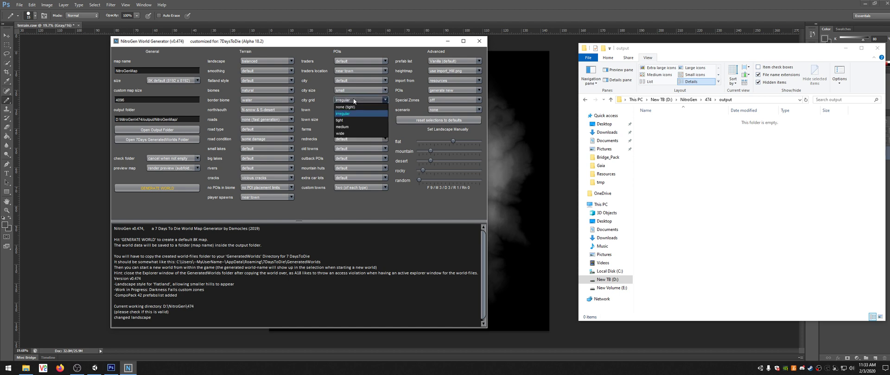
click(352, 100)
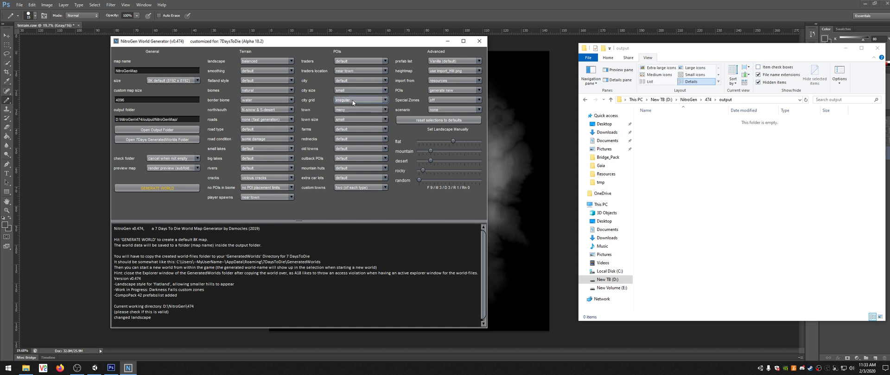
click(351, 158)
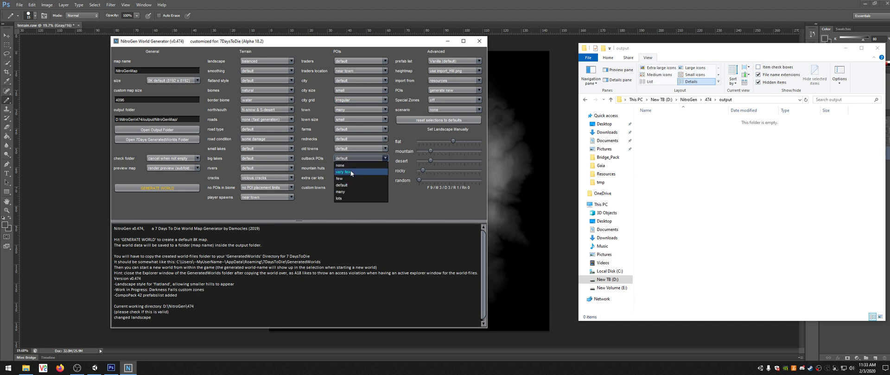
click(351, 171)
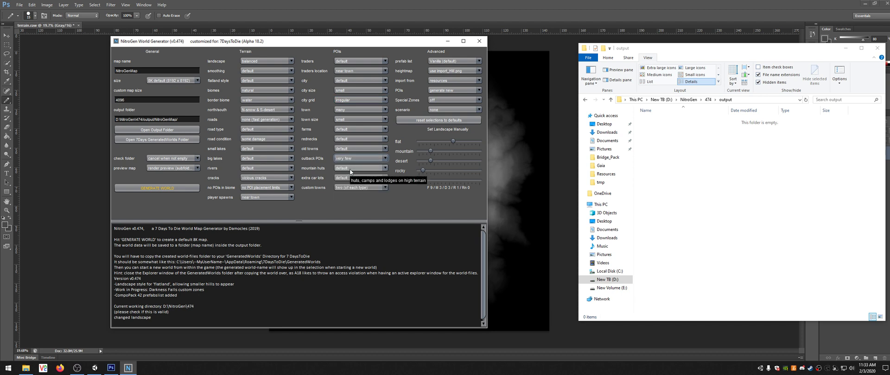
- Set the mountain huts to very few and the extra car lots to none
click(350, 169)
click(346, 179)
click(347, 179)
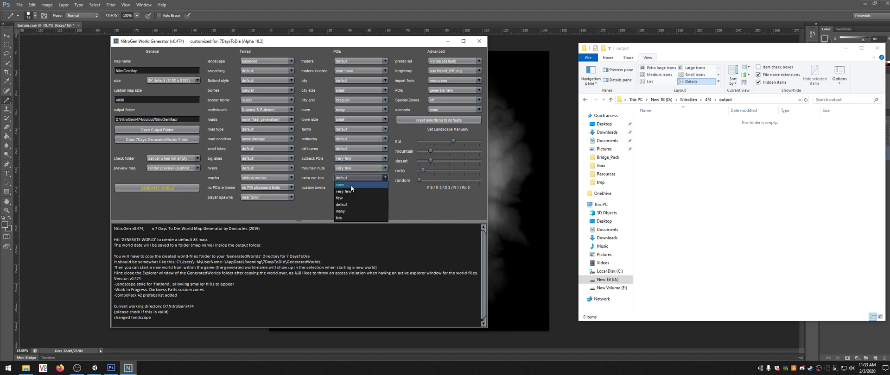
click(351, 188)
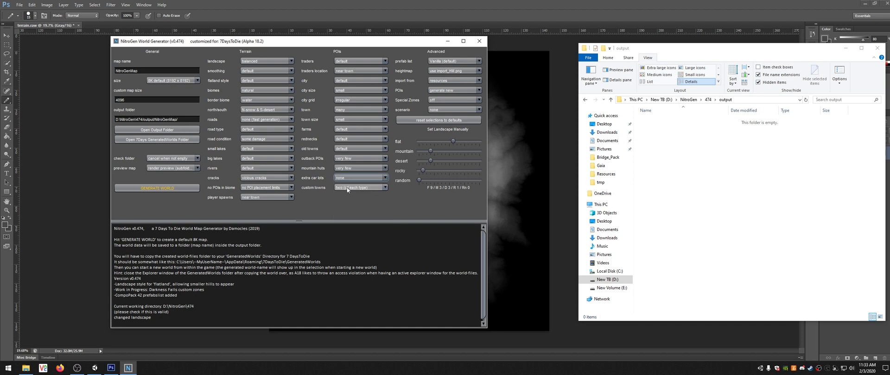
- Keep custom towns at two of each type and generate the world
click(384, 187)
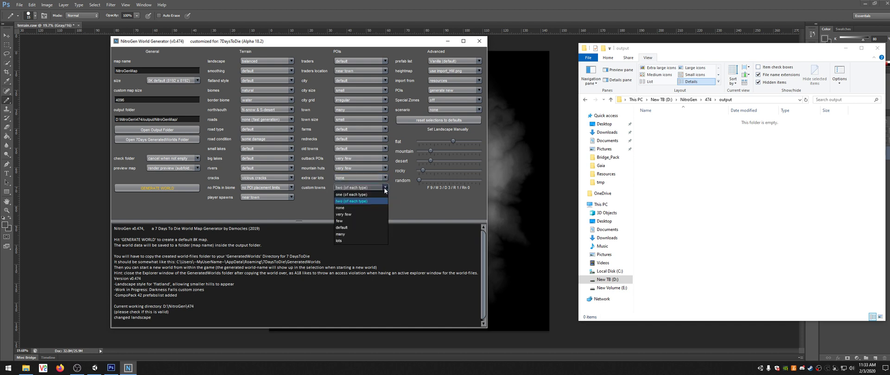
click(384, 188)
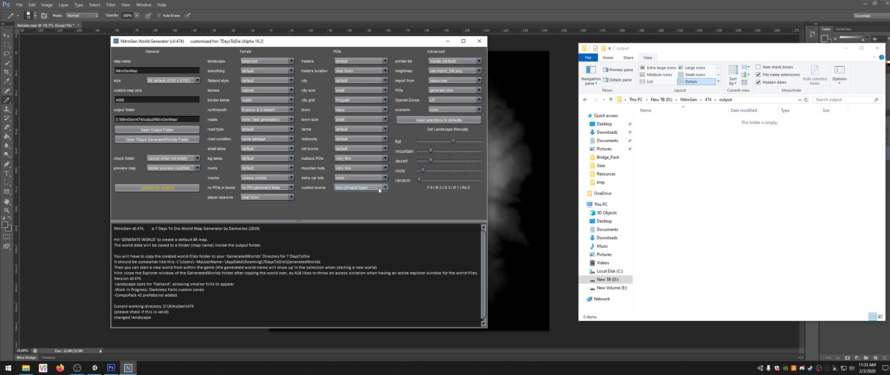
click(159, 188)
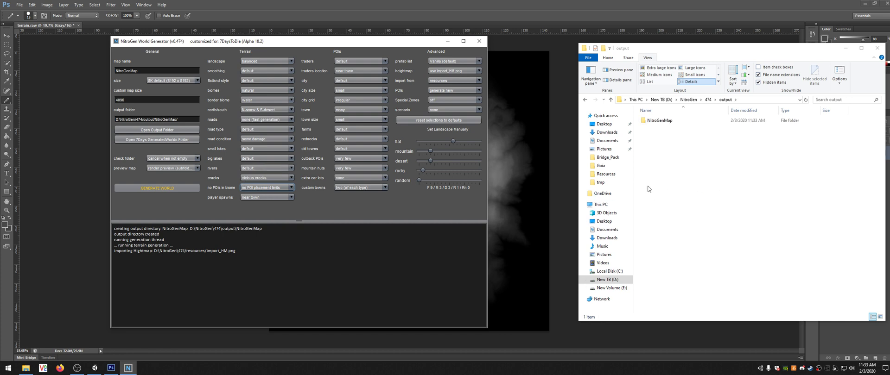
- Inspect the NitroGenMap output folder and its preview subfolder during world generation
click(111, 368)
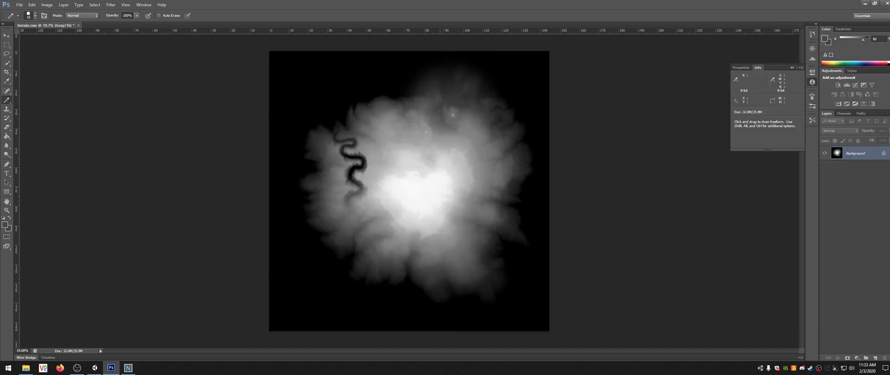
click(127, 368)
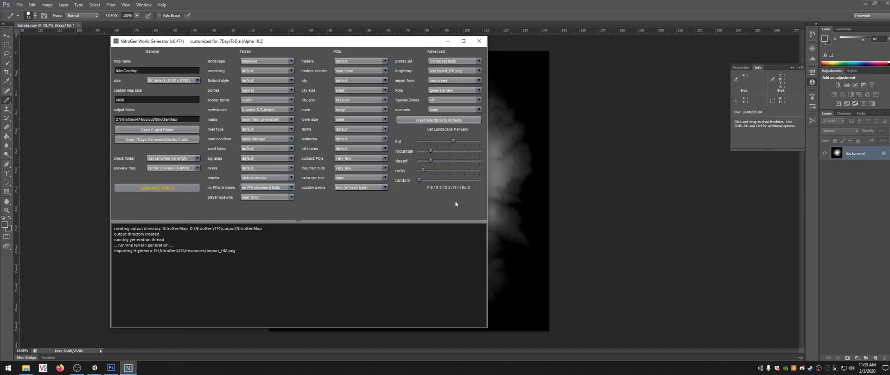
click(26, 368)
click(663, 121)
double_click(667, 122)
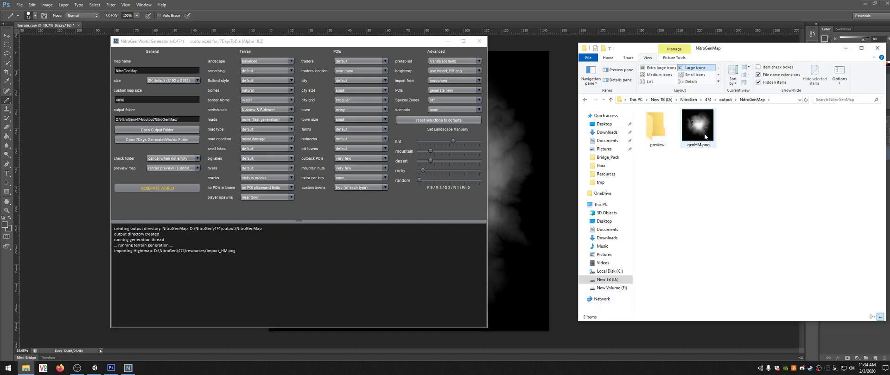
double_click(648, 138)
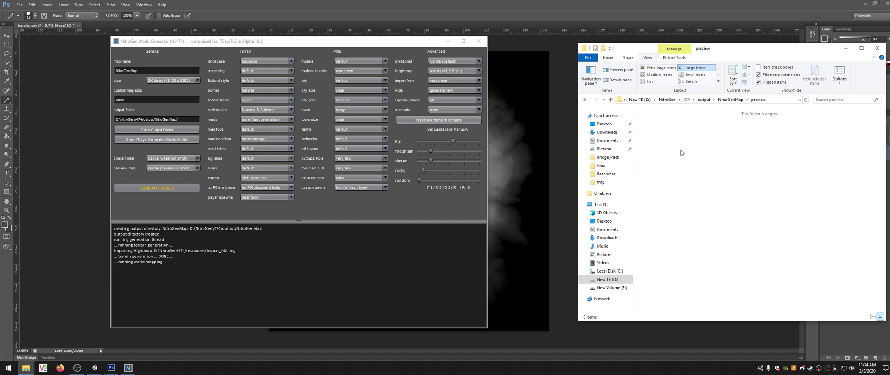
click(731, 99)
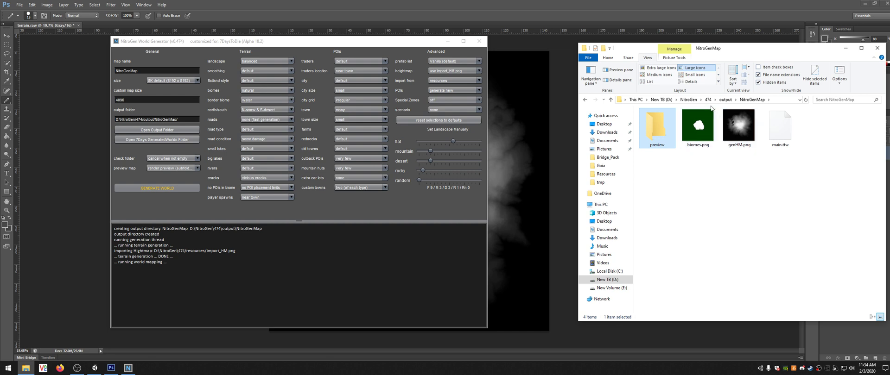
- View previewMap.png from the preview subfolder to examine the generated world
mouse_move(702, 132)
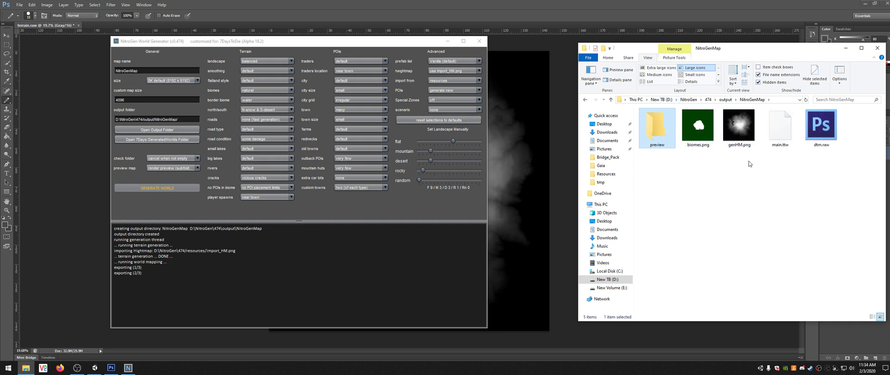
double_click(664, 135)
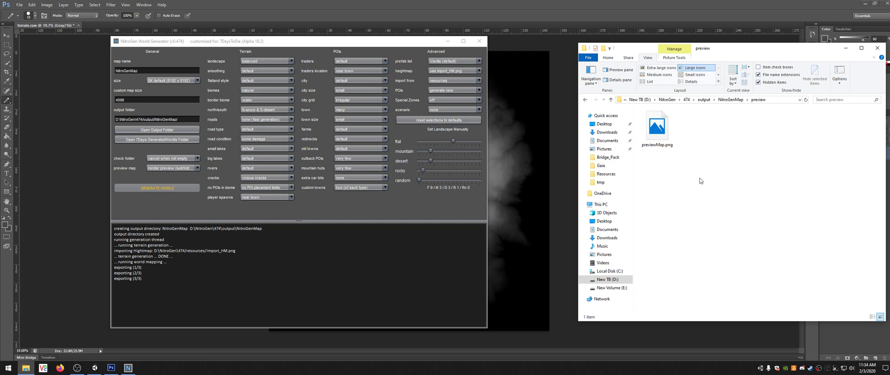
double_click(656, 133)
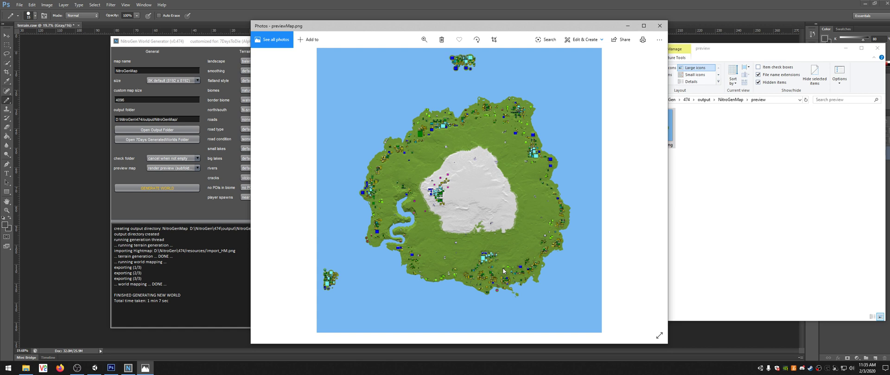
- Open previewMap.png from the preview folder in Adobe Photoshop CS6
click(742, 52)
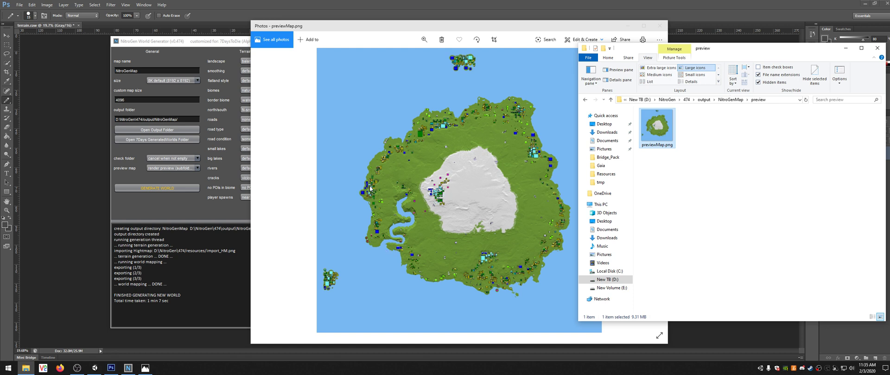
right_click(665, 131)
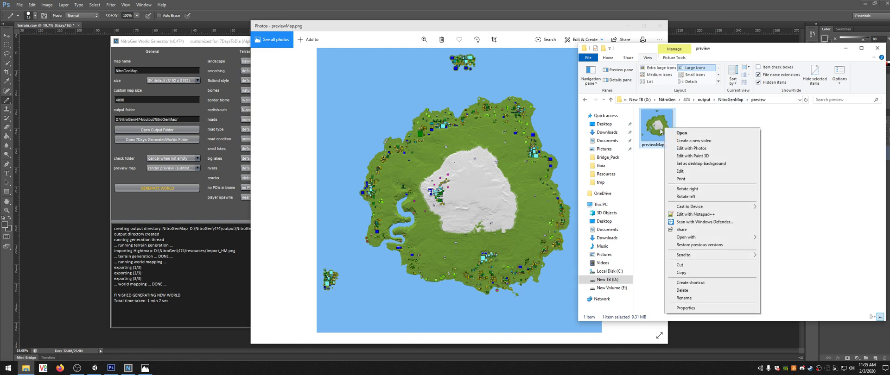
mouse_move(713, 238)
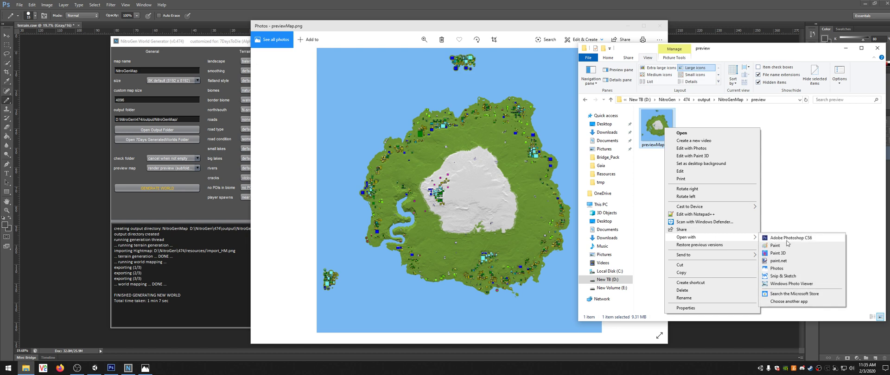
click(788, 241)
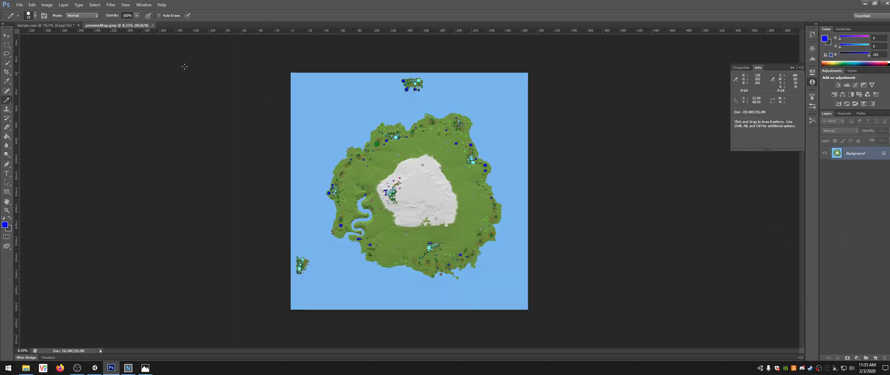
- Resize the previewMap.png image to 4096 by 4096 pixels and compare it with the terrain.raw document
click(46, 5)
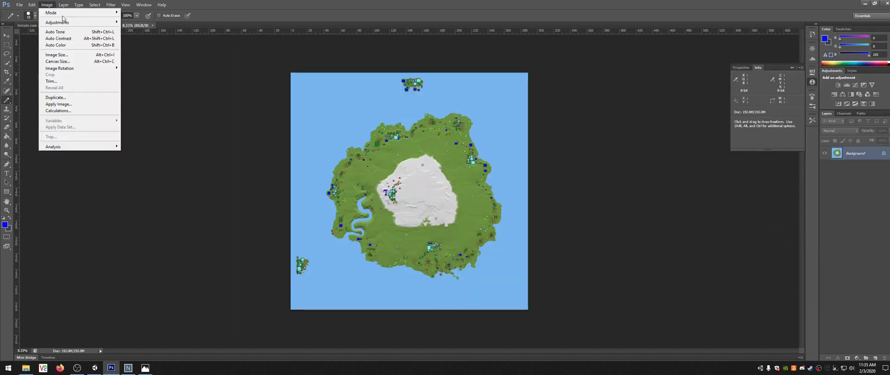
click(57, 55)
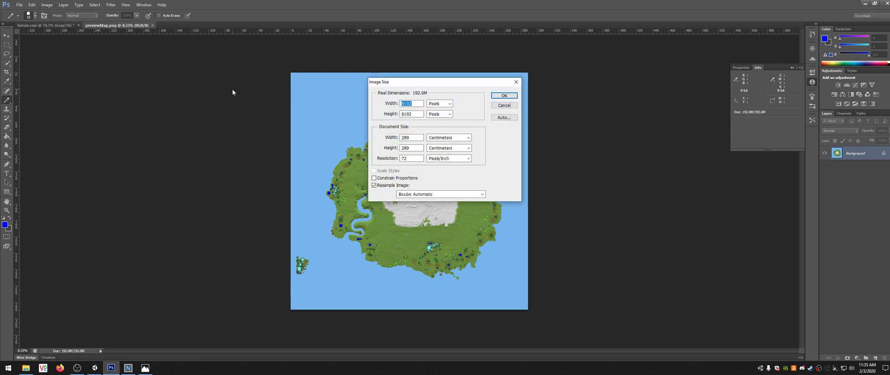
text(4096)
key(Tab)
key(Tab)
text(4096)
key(Return)
alt+scroll(401, 207, up, 3)
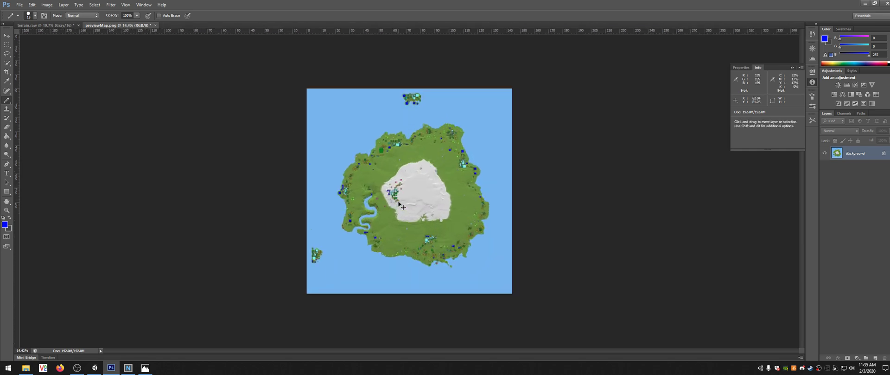
alt+scroll(402, 207, up, 1)
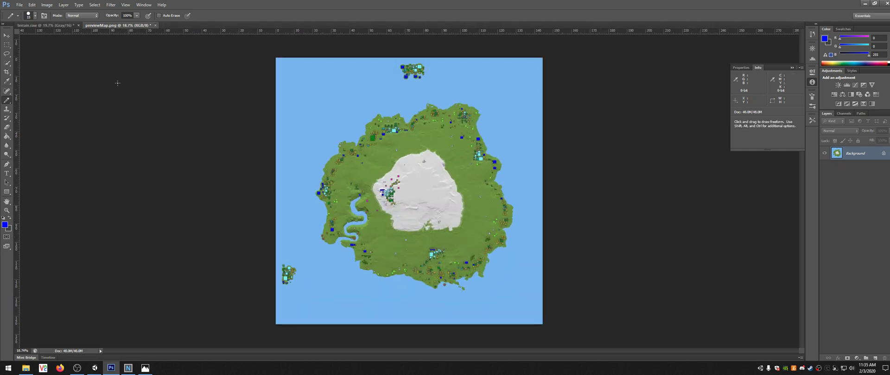
click(51, 25)
click(123, 26)
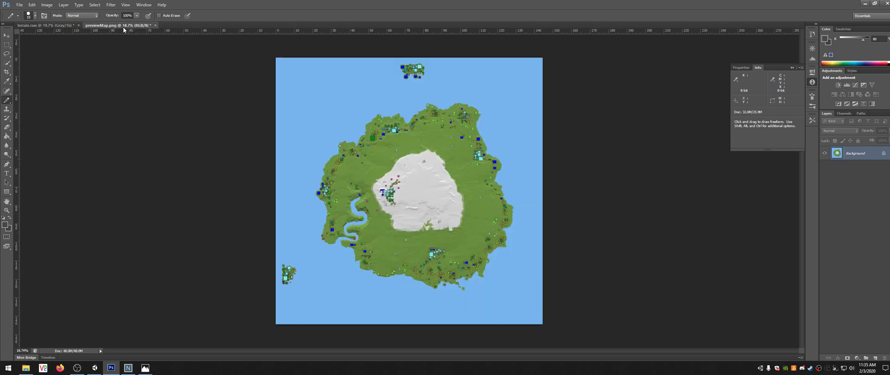
- Open biomes.png from the NitroGenMap output folder in Adobe Photoshop CS6
click(26, 368)
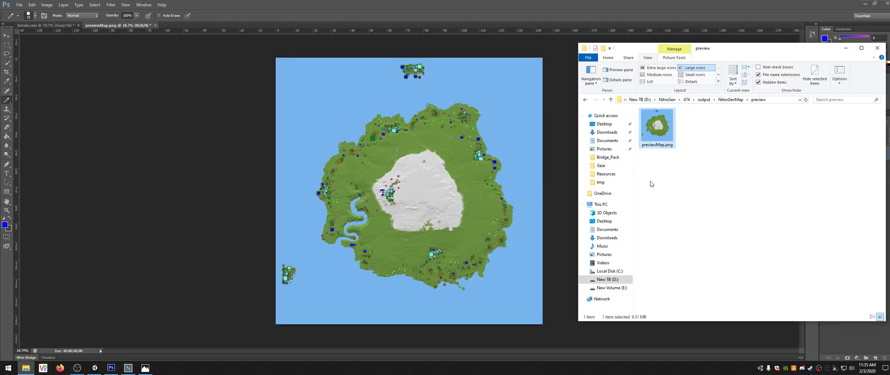
click(733, 101)
right_click(705, 137)
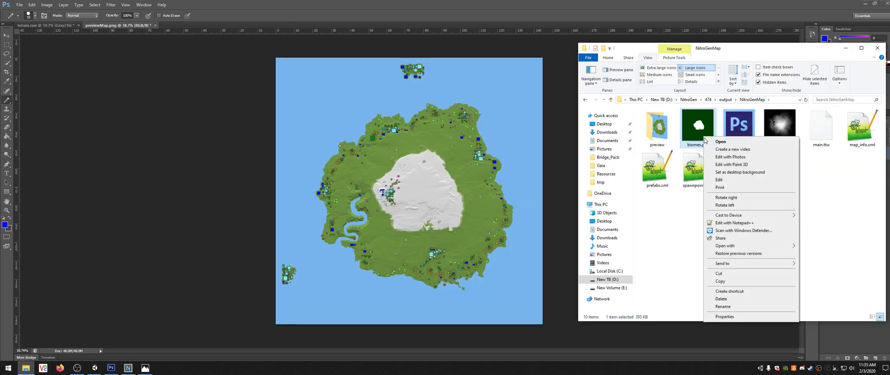
mouse_move(739, 246)
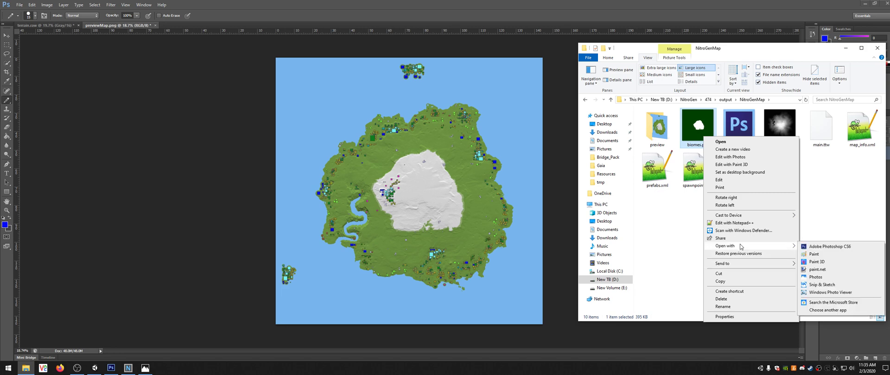
click(829, 249)
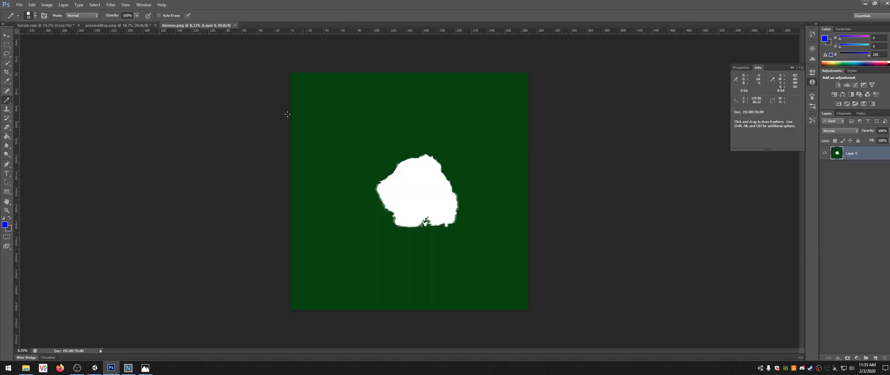
- Resize the biomes.png image to 4096 by 4096 pixels
click(42, 6)
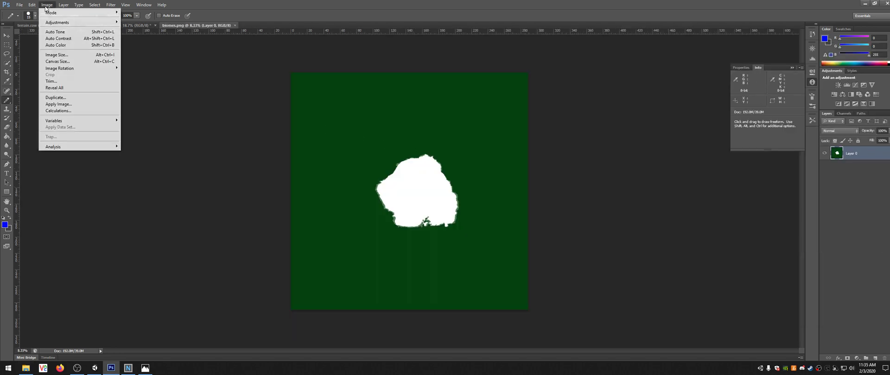
click(58, 55)
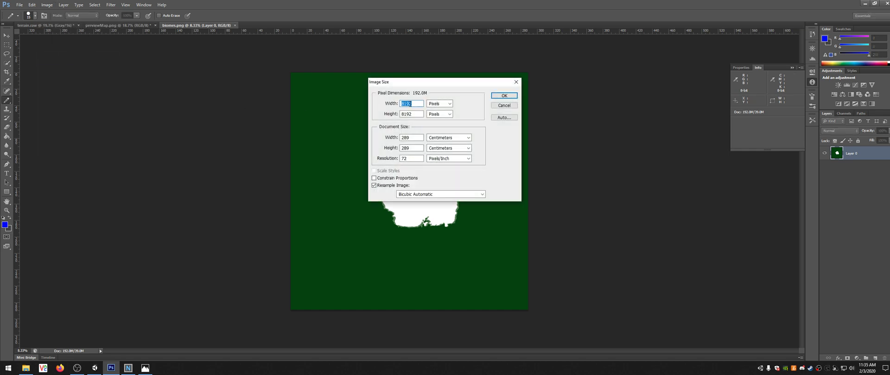
text(4096)
key(Tab)
key(Tab)
text(4096)
key(Return)
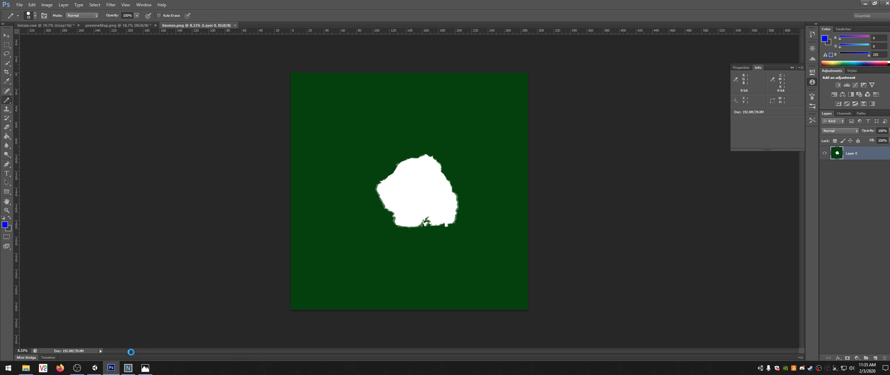
- Check the map size setting in NitroGen, and return to the previewMap.png document in Photoshop
click(128, 369)
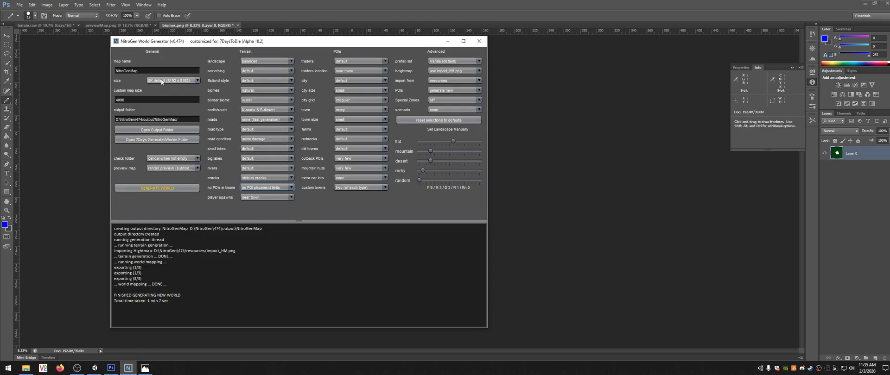
click(230, 7)
key(ctrl+plus)
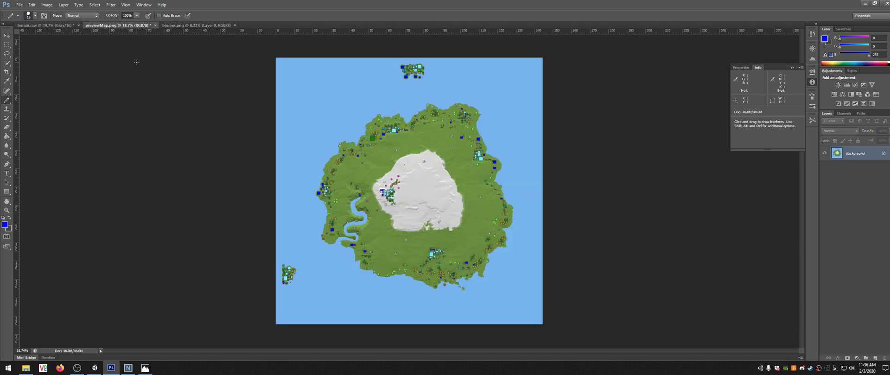
- Resize the previewMap.png image to 8192 by 8192 pixels
click(47, 5)
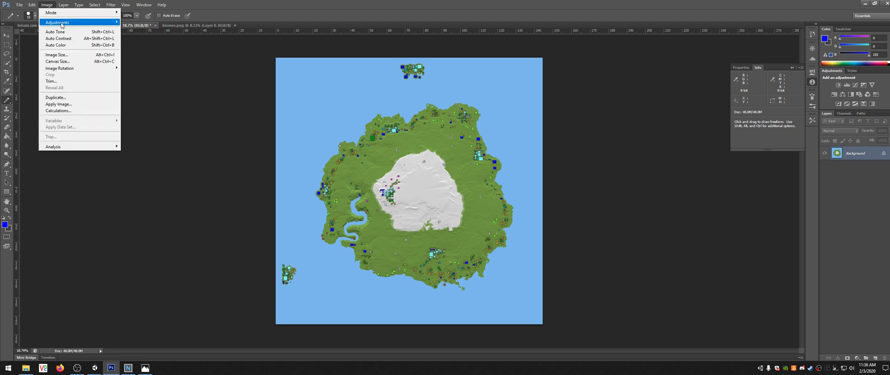
mouse_move(62, 25)
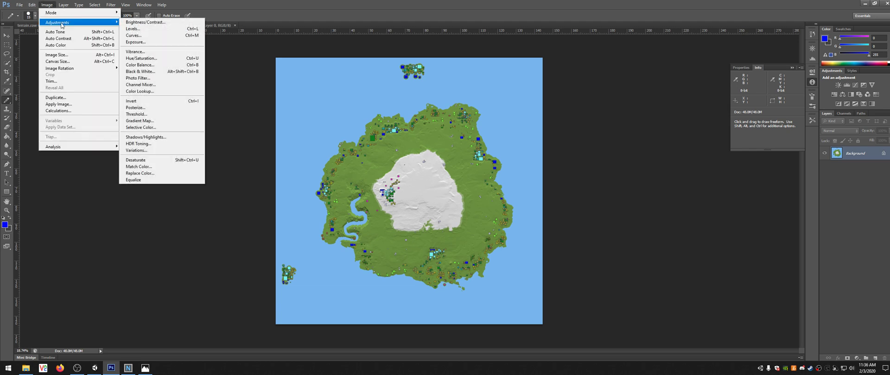
click(57, 55)
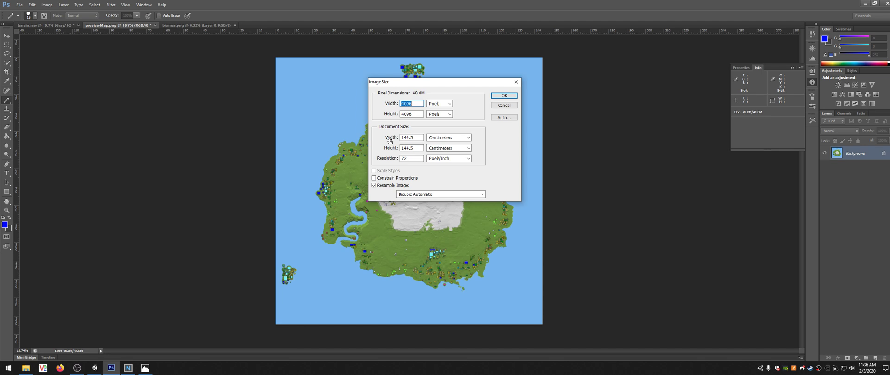
text(8192)
key(Tab)
text(8192)
key(Return)
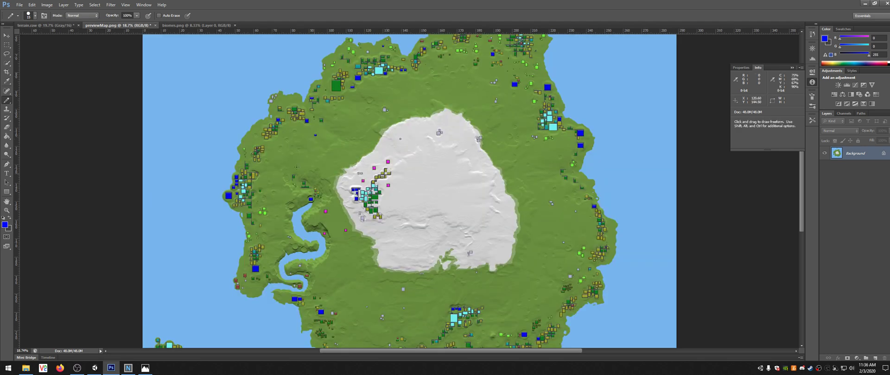
- Copy the whole preview map and paste it onto a new layer above the biome layer in biomes.png
click(202, 26)
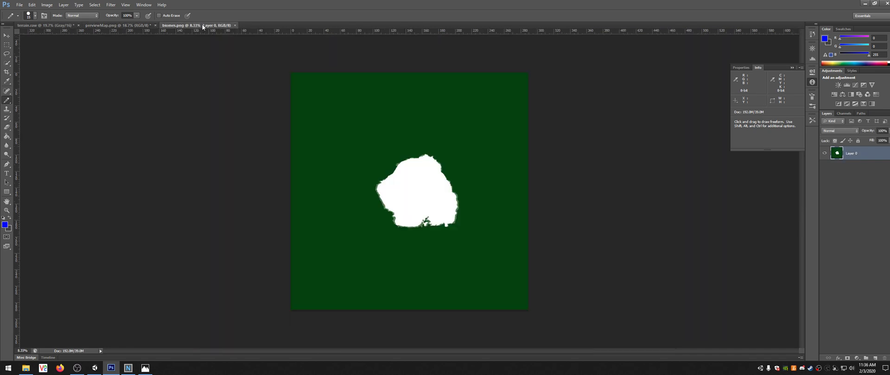
click(143, 25)
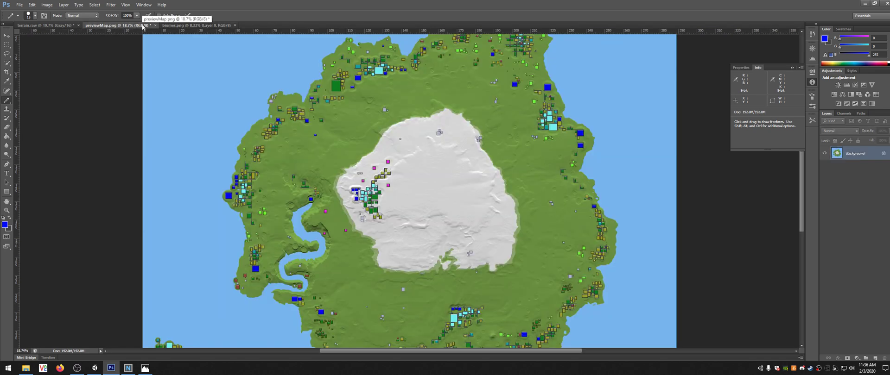
click(197, 26)
click(886, 113)
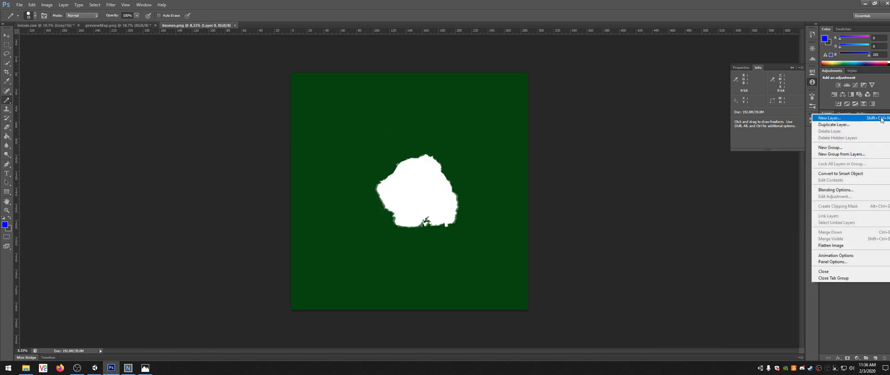
click(830, 119)
click(505, 119)
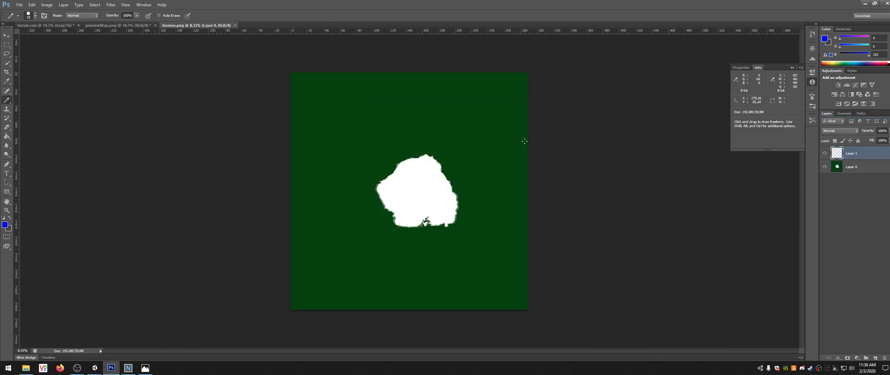
key(ctrl+v)
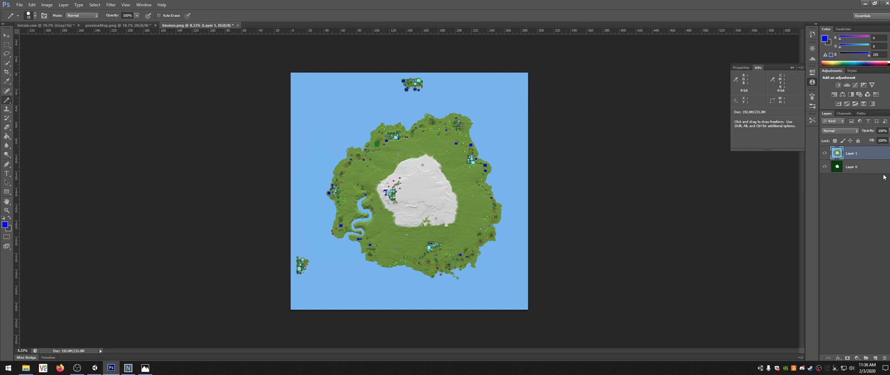
- Lower the opacity of the pasted preview map layer to 37% and select the biome layer, Layer 0
click(889, 131)
drag(888, 140, 869, 139)
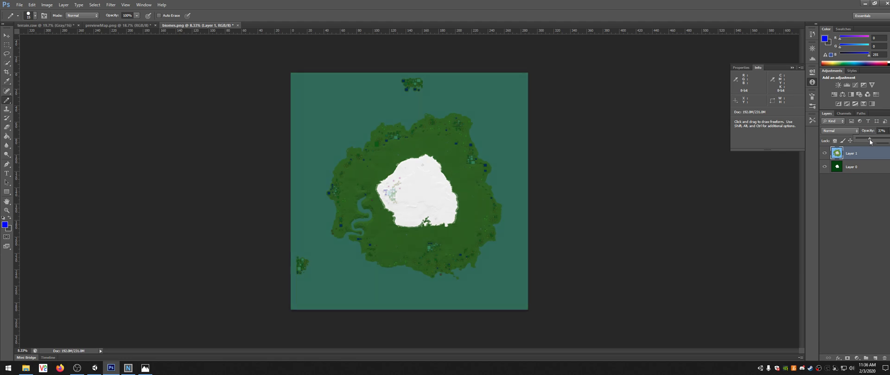
click(864, 170)
click(863, 170)
- Examine the overlaid preview and biome maps up close, checking the town locations and the edge of the white snow area
alt+scroll(366, 116, up, 5)
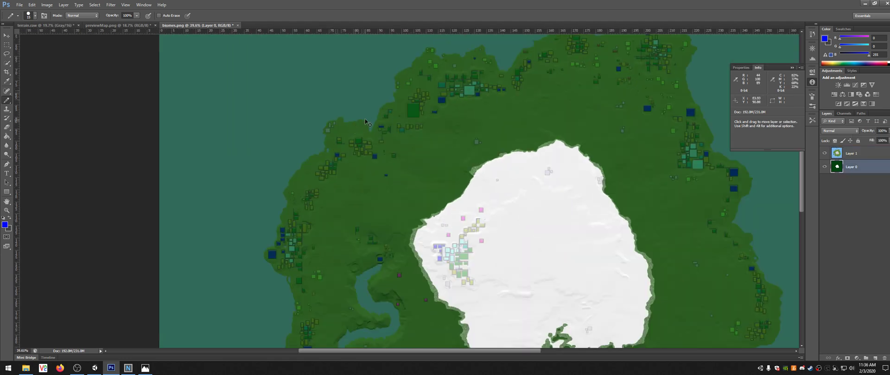
alt+scroll(360, 132, down, 4)
alt+scroll(495, 212, up, 4)
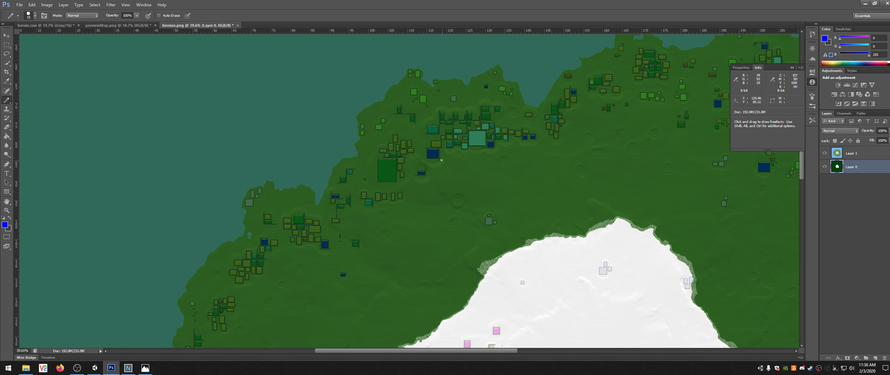
alt+scroll(442, 159, down, 2)
alt+scroll(463, 230, up, 7)
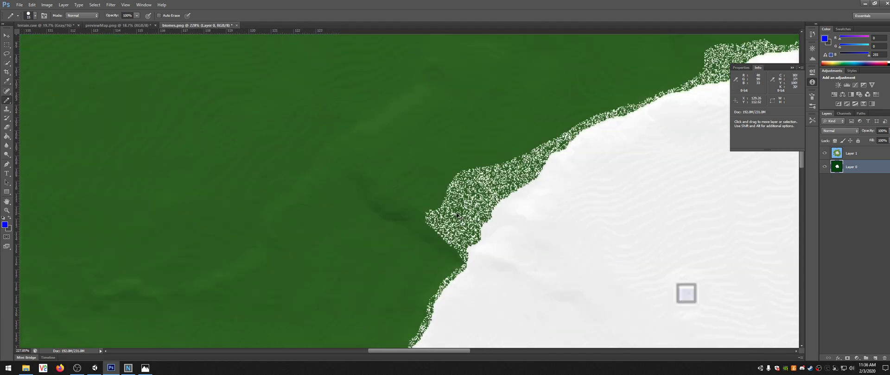
alt+scroll(562, 248, down, 6)
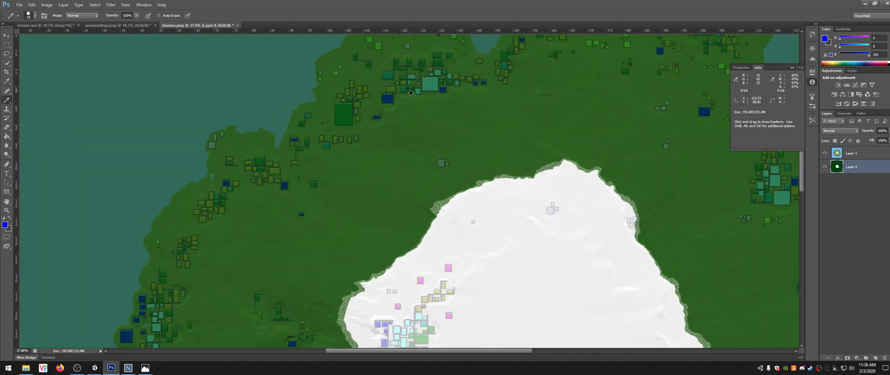
alt+scroll(410, 92, down, 4)
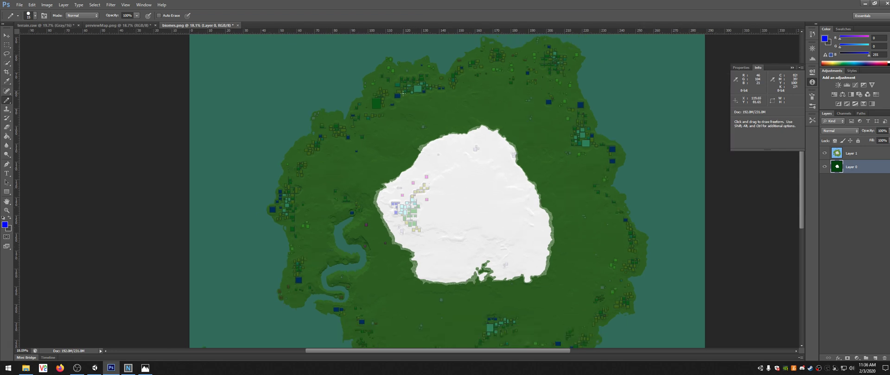
- View the terrain.raw document, and open previewMap.png from the NitroGenMap preview folder in Photos for comparison
click(46, 25)
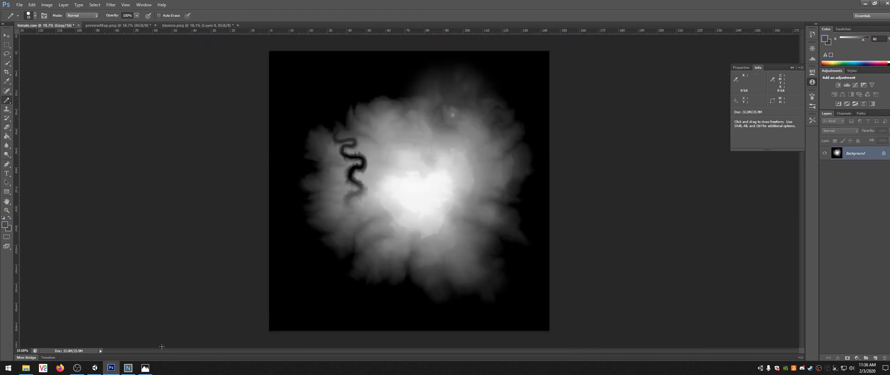
mouse_move(98, 372)
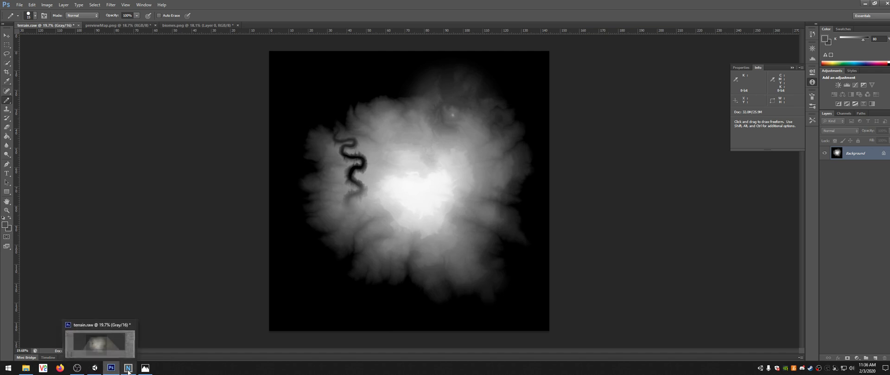
click(26, 368)
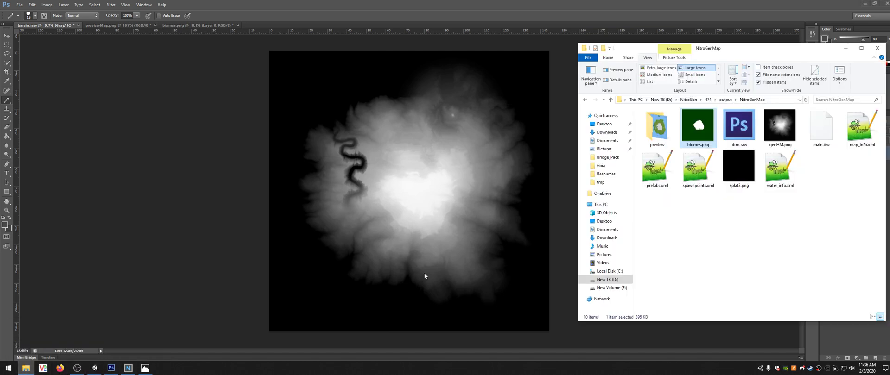
double_click(657, 127)
double_click(658, 132)
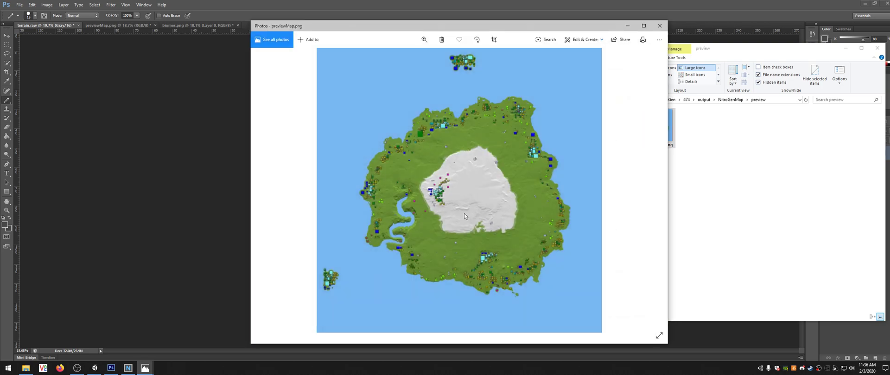